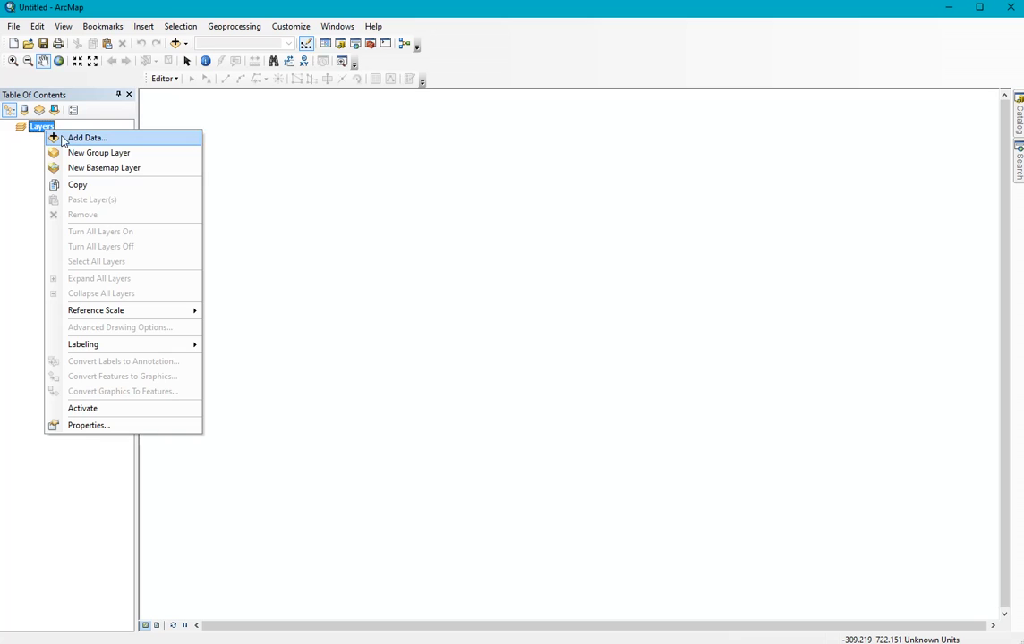
# Step: Add the Country and Ocean feature classes from World.gdb to the Layers data frame
pyautogui.click(85, 139)
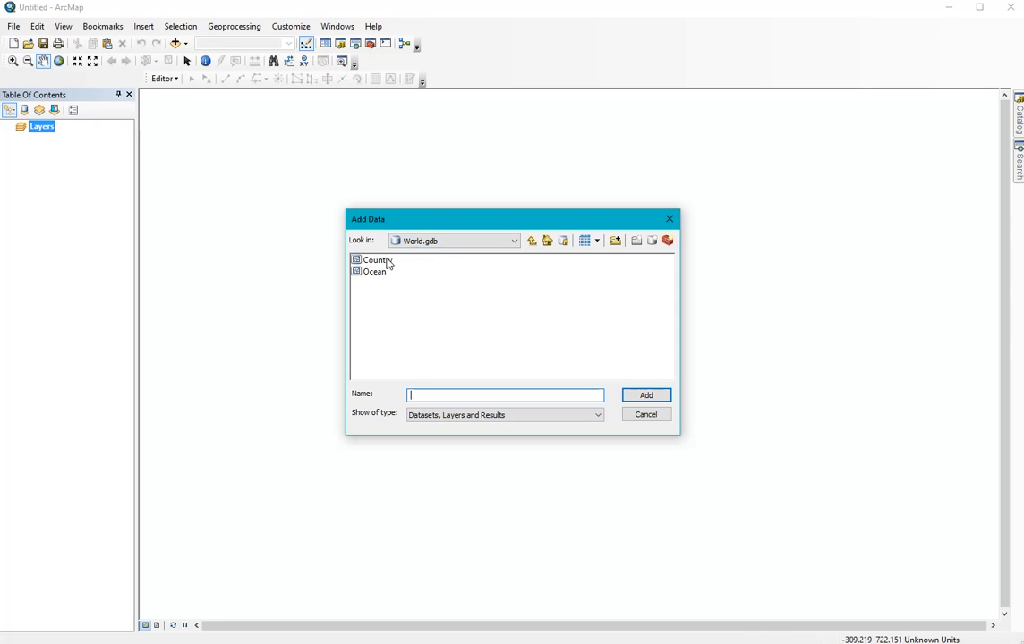
pyautogui.click(383, 265)
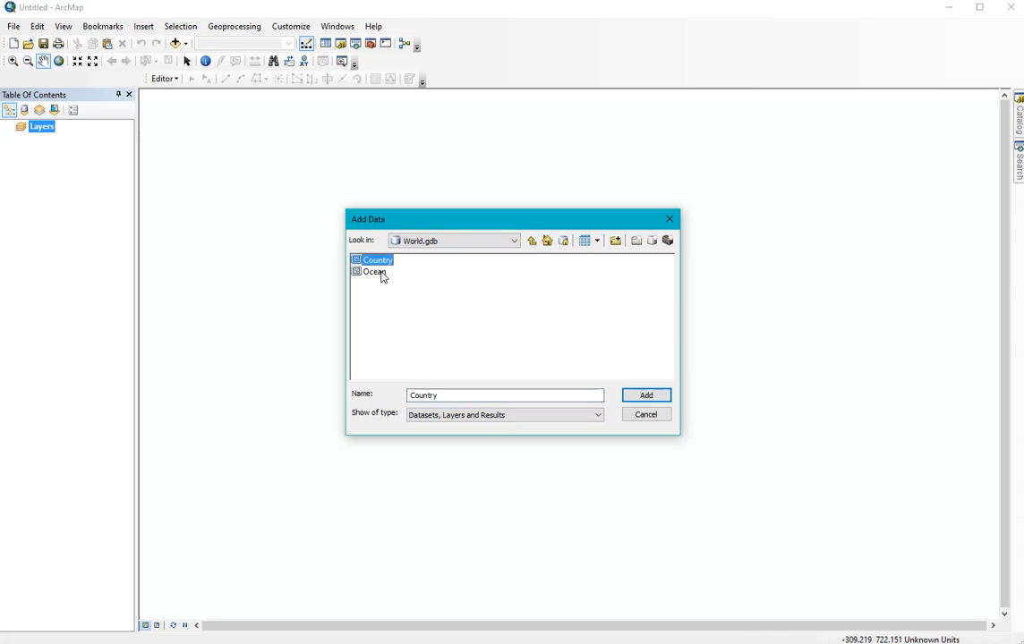
pyautogui.keyDown('shift'); pyautogui.click(382, 274); pyautogui.keyUp('shift')
pyautogui.click(646, 398)
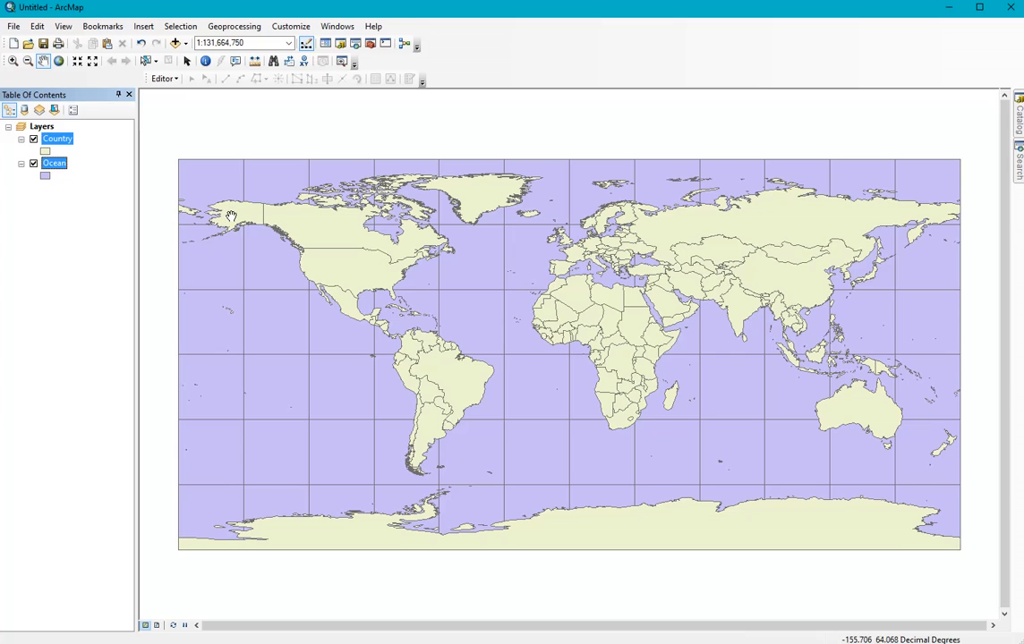
# Step: Recolor the Country layer's symbol Tzavorite Green and the Ocean layer's symbol Sodalite Blue
pyautogui.rightClick(44, 152)
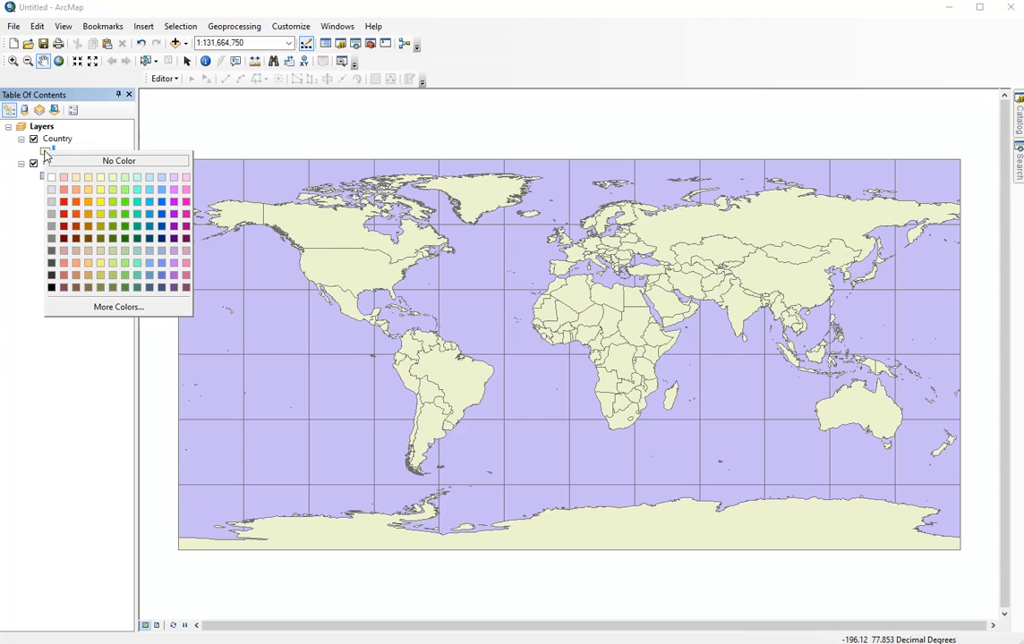
pyautogui.click(130, 183)
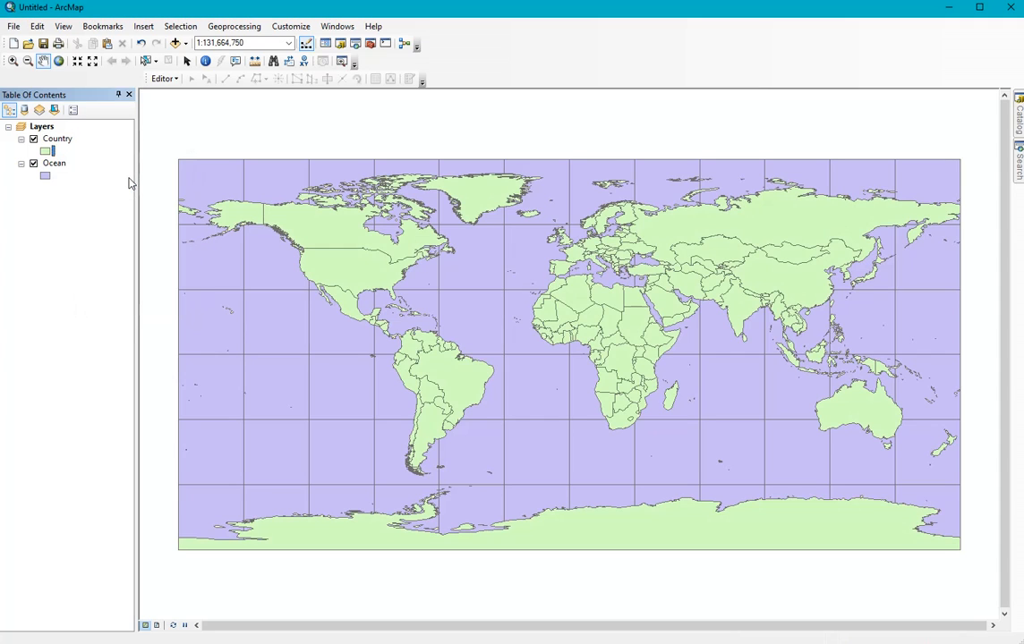
pyautogui.rightClick(46, 177)
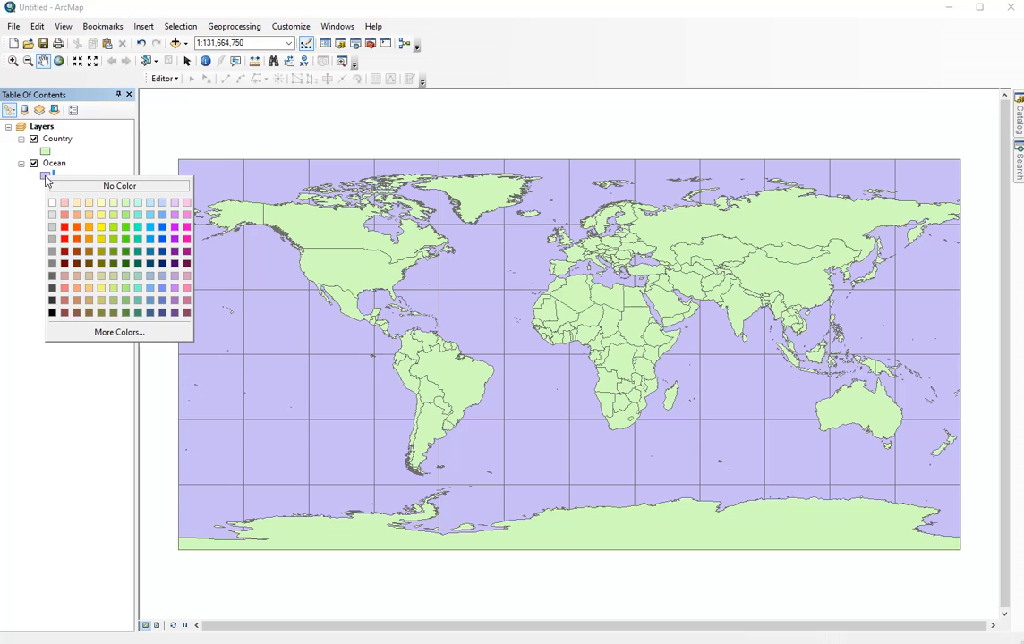
pyautogui.click(151, 206)
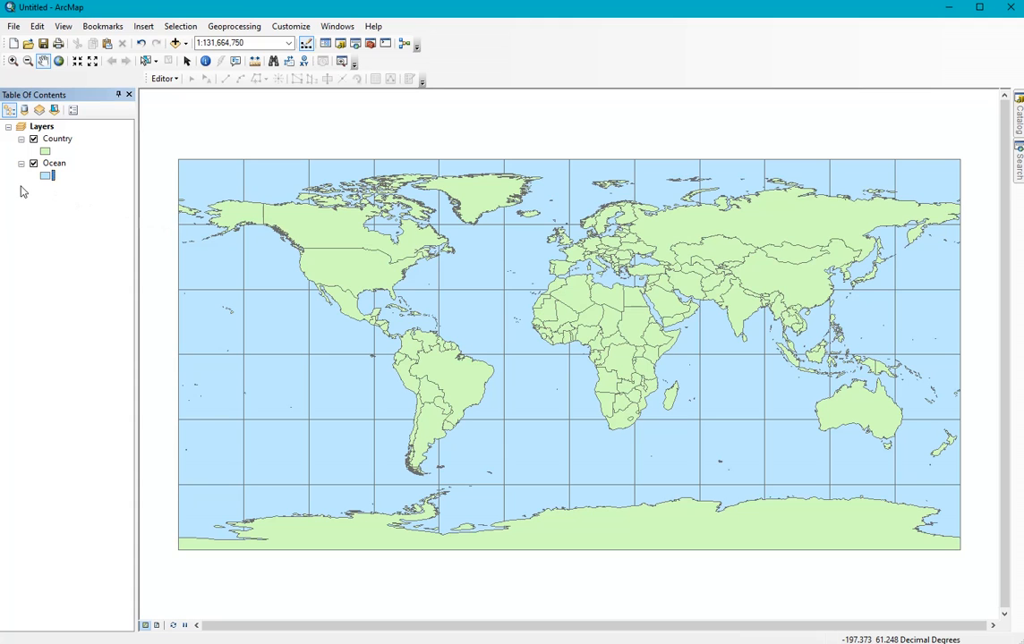
# Step: Search the coordinate systems for "winkel tripel" and set the data frame's projection to the World system Winkel Tripel (NGS - world)
pyautogui.doubleClick(42, 127)
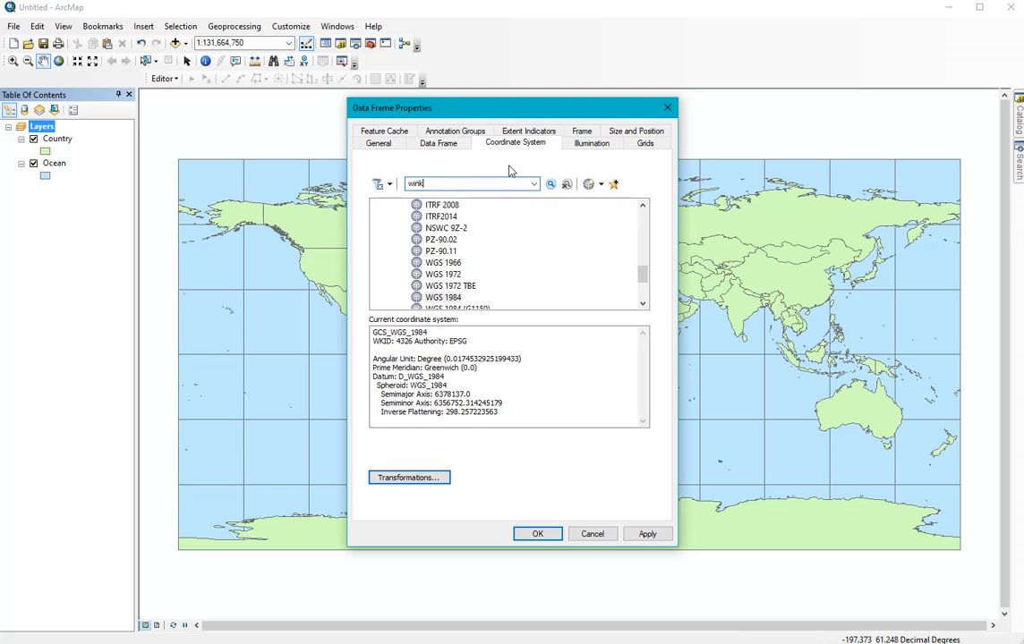
pyautogui.write('el tripel')
pyautogui.click(646, 534)
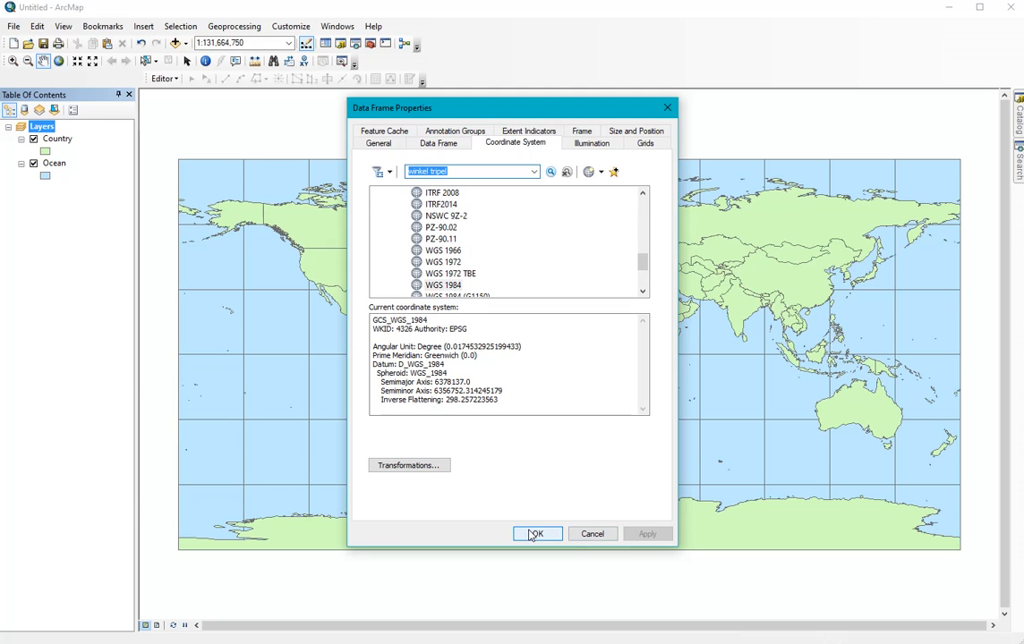
pyautogui.click(549, 171)
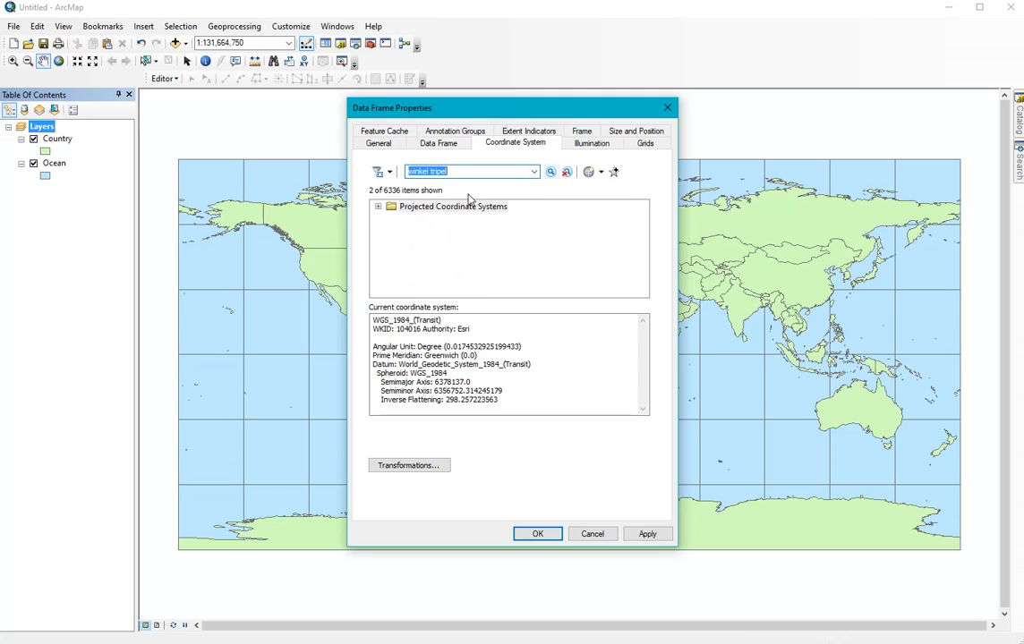
pyautogui.click(377, 207)
pyautogui.click(391, 217)
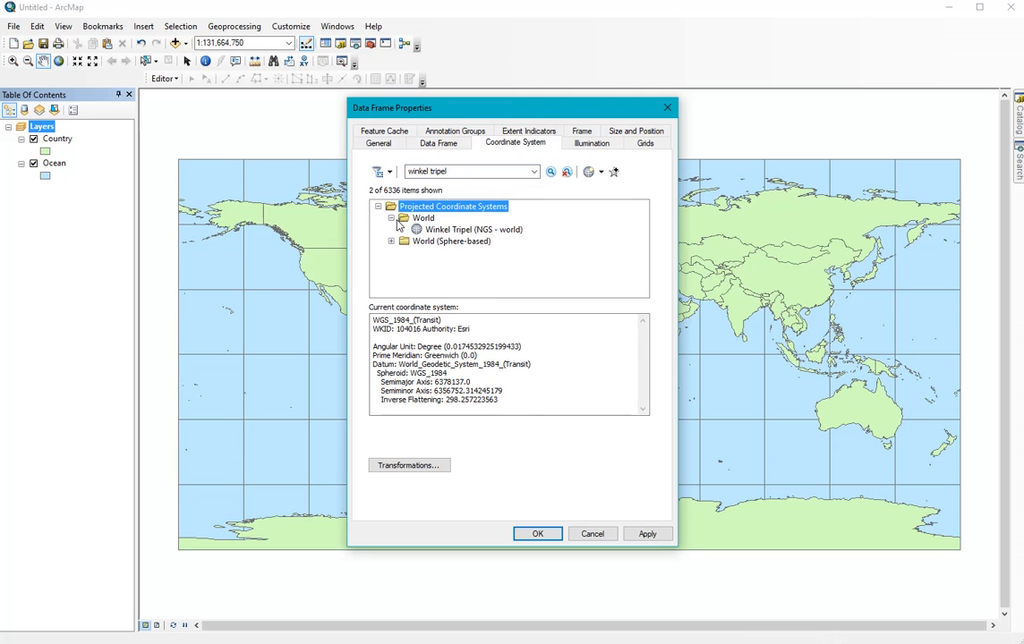
pyautogui.click(448, 230)
pyautogui.click(647, 533)
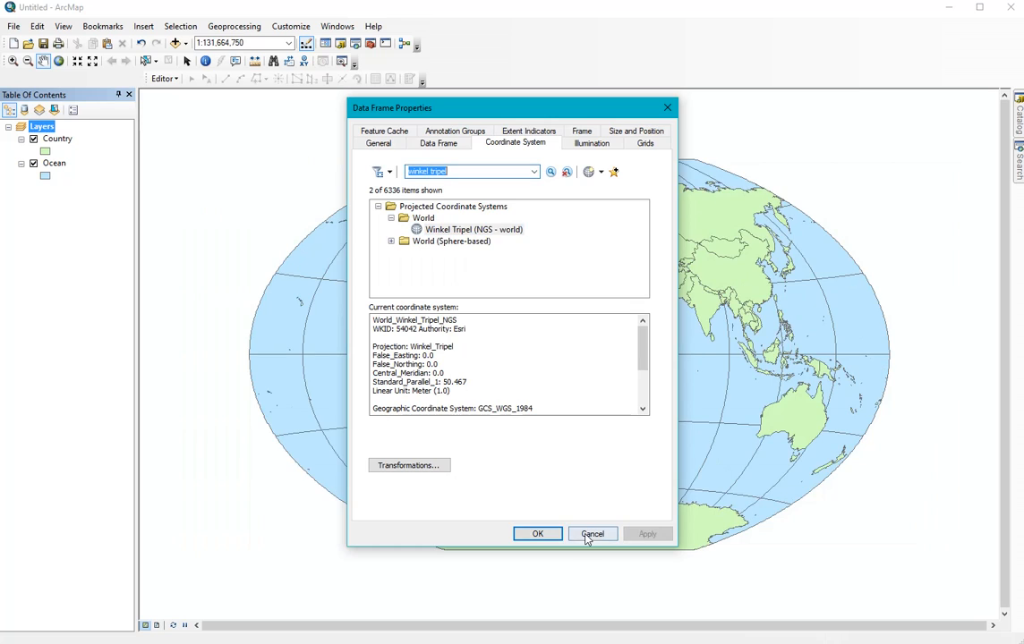
pyautogui.click(537, 534)
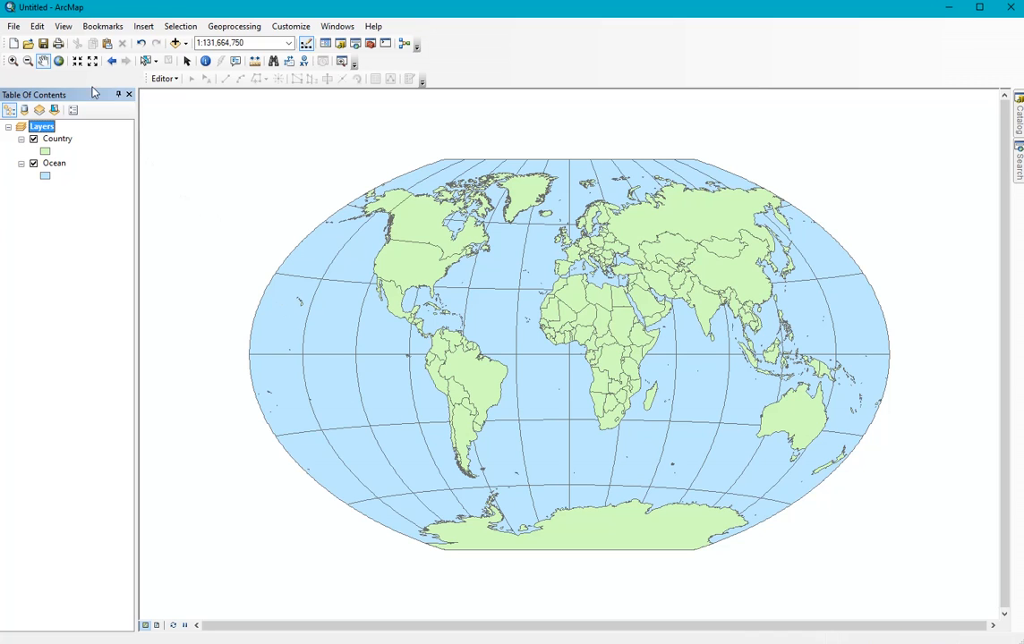
# Step: Switch the map to layout view and close the floating Layout toolbar
pyautogui.click(64, 27)
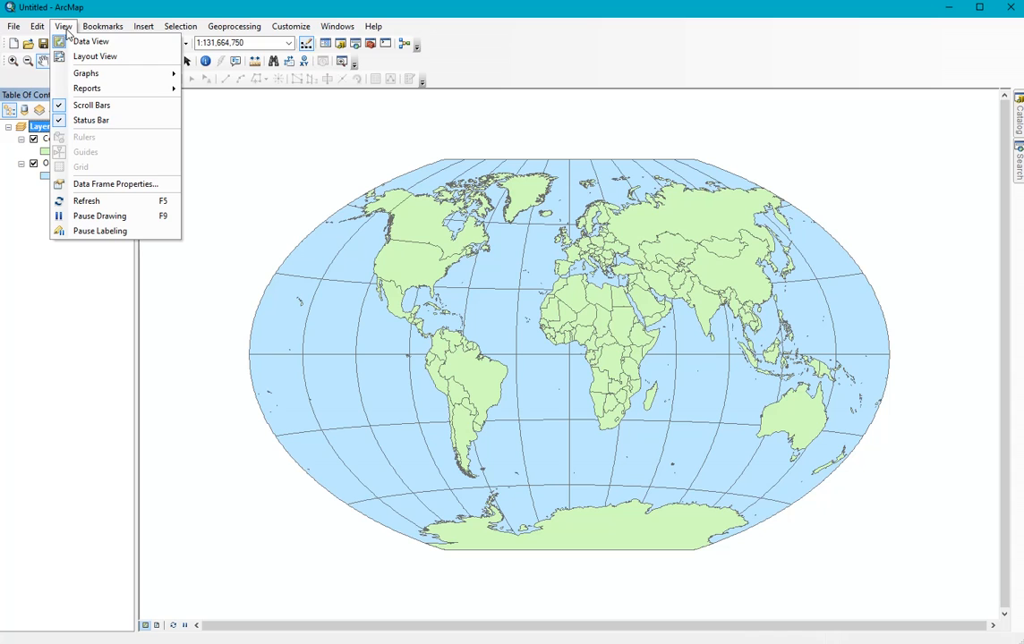
pyautogui.click(83, 57)
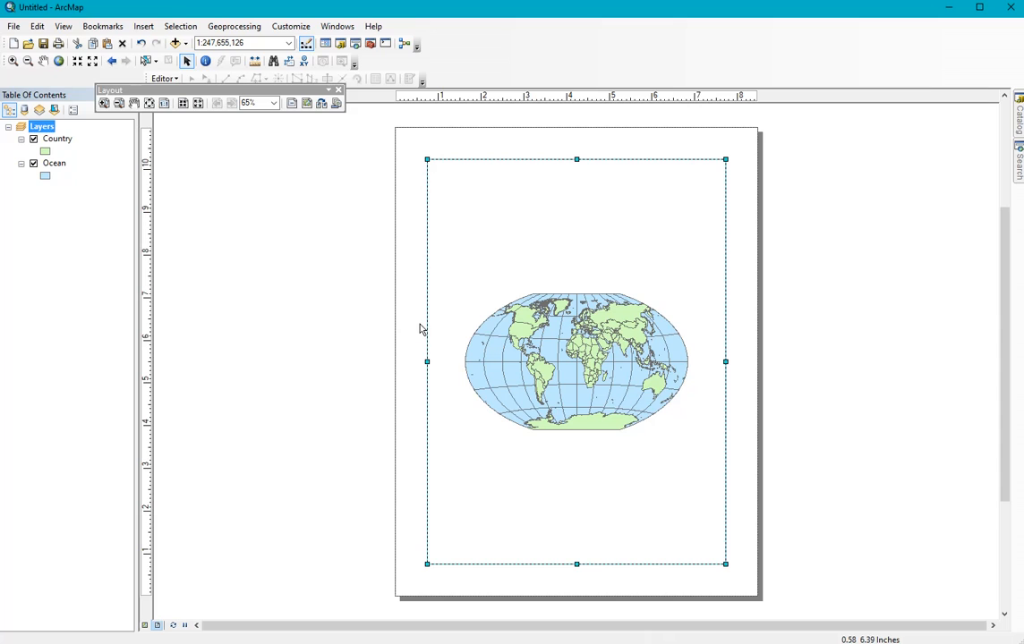
pyautogui.click(339, 91)
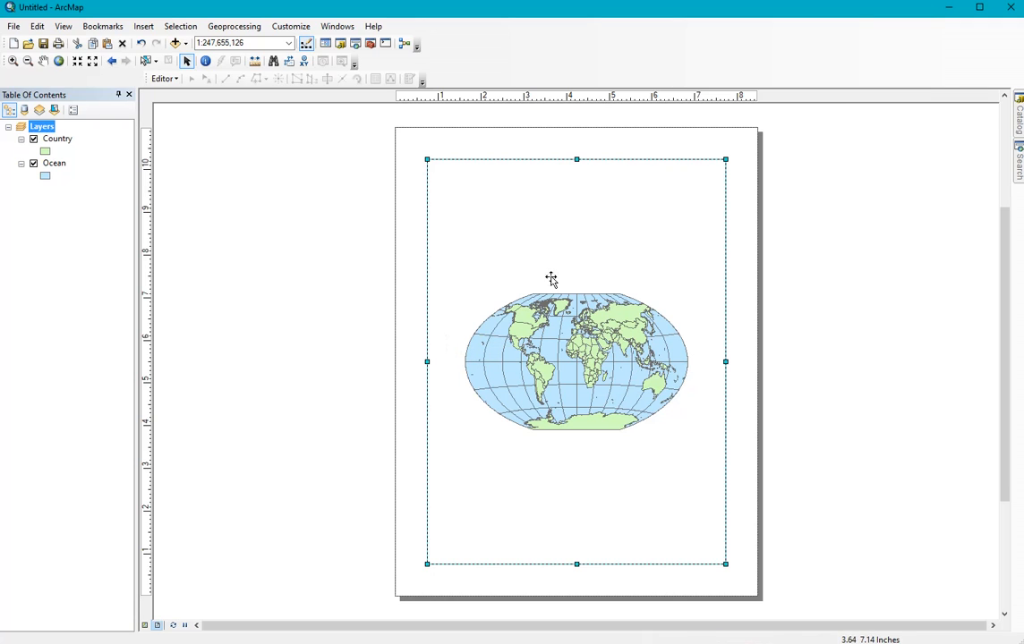
# Step: Change the page setup's paper orientation to landscape
pyautogui.click(15, 28)
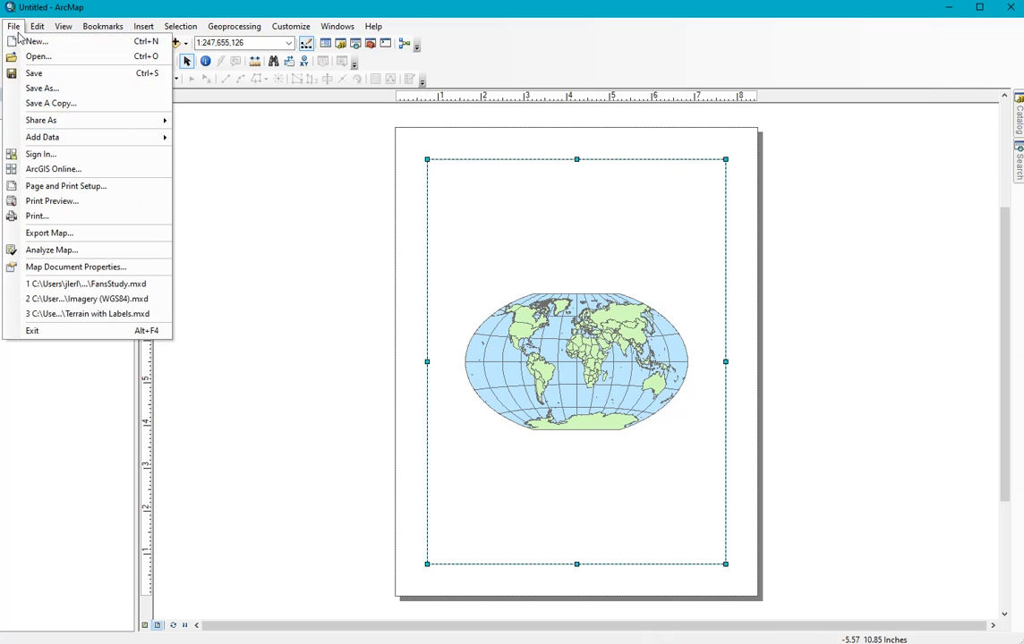
pyautogui.click(49, 188)
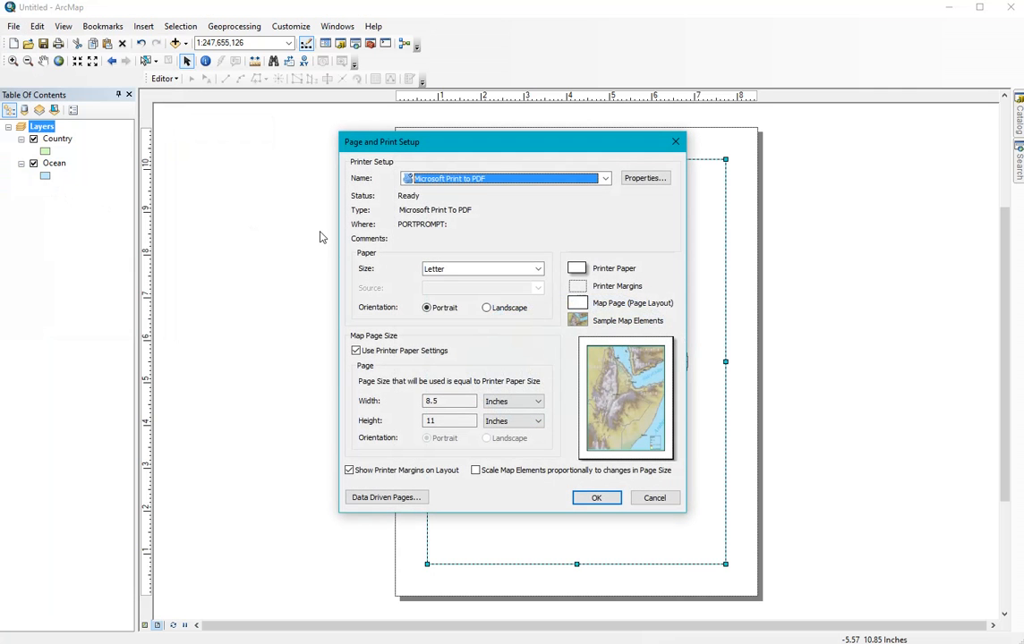
pyautogui.click(488, 308)
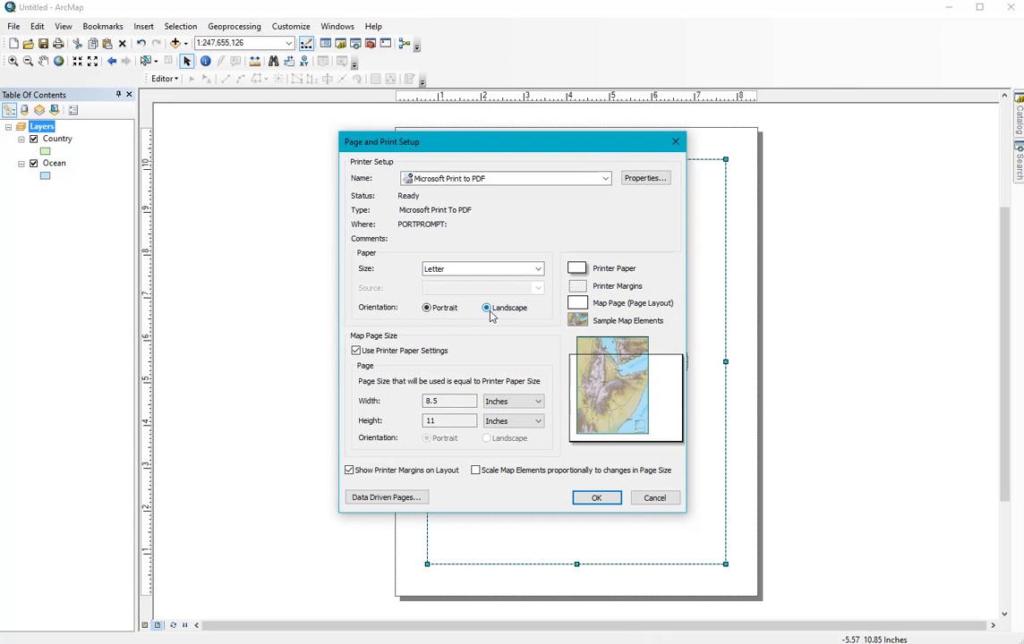
pyautogui.click(594, 499)
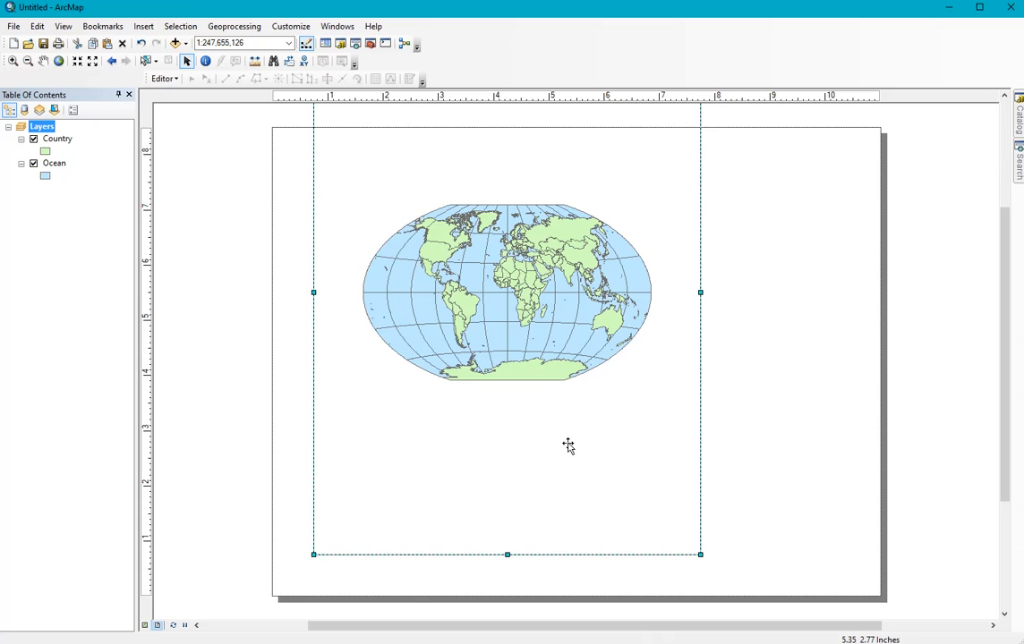
# Step: Place layout guides at 1 and 10 inches on the horizontal ruler and at 1 and 7 inches on the vertical ruler
pyautogui.click(328, 101)
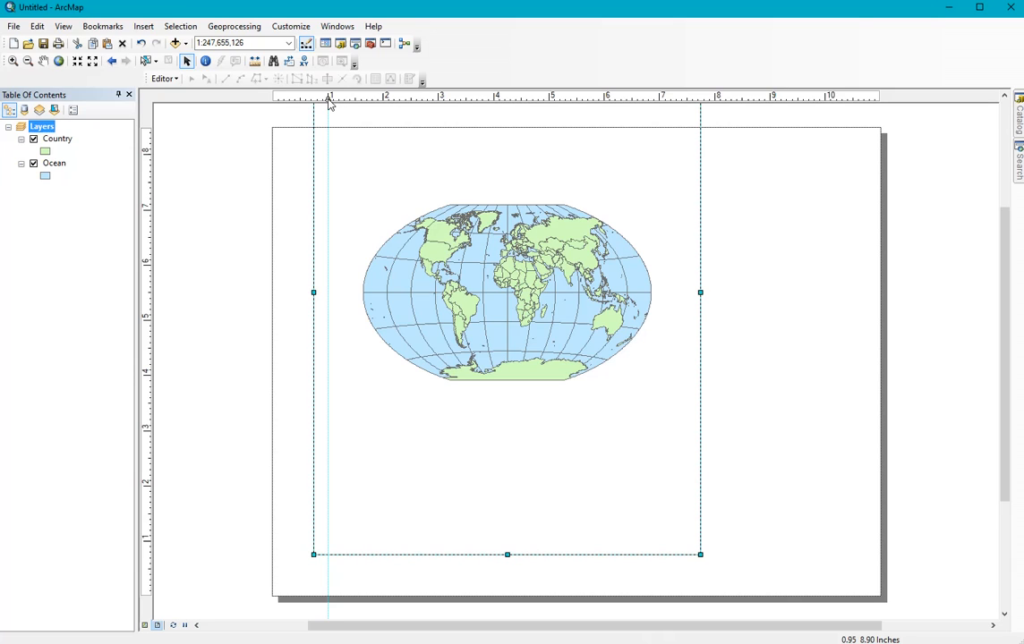
pyautogui.click(825, 100)
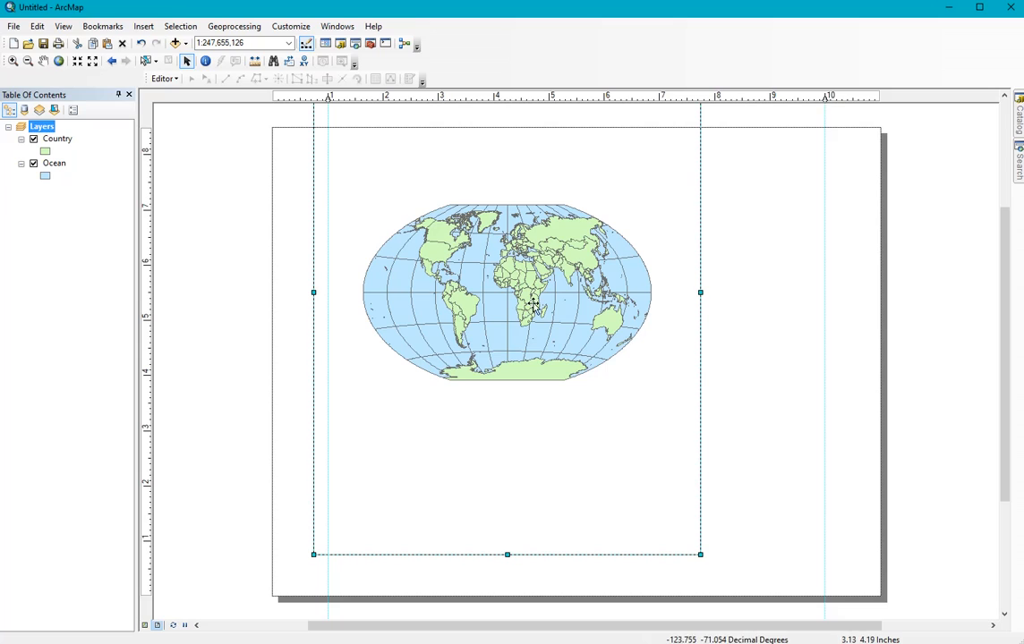
pyautogui.click(148, 542)
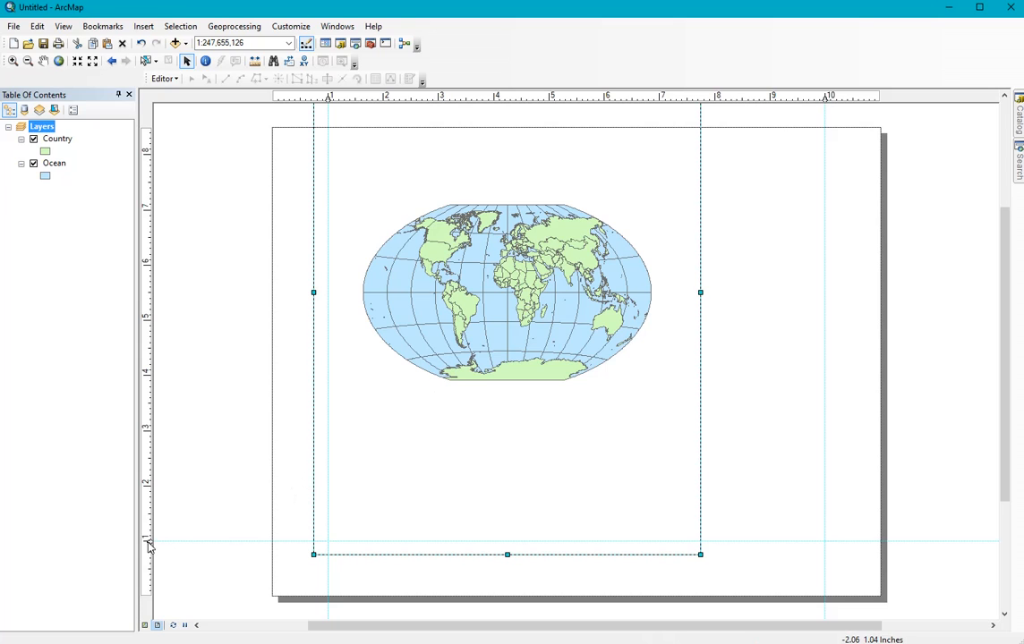
pyautogui.click(149, 211)
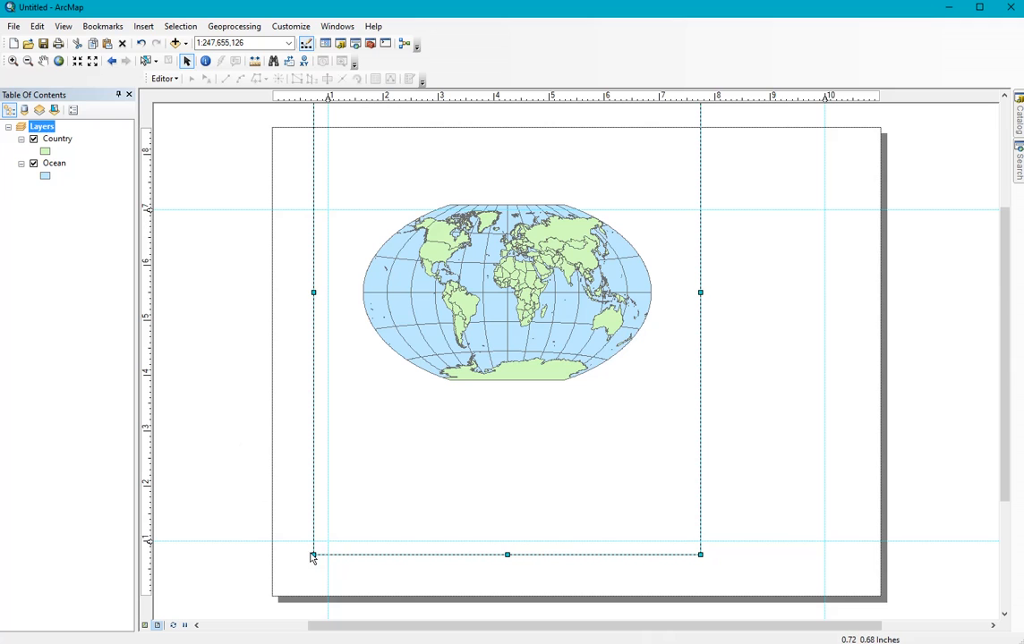
# Step: Resize the data frame to the guides, spanning 1 to 10 inches horizontally and 1 to 7 inches vertically, and deselect it
pyautogui.moveTo(313, 555); pyautogui.dragTo(327, 541)
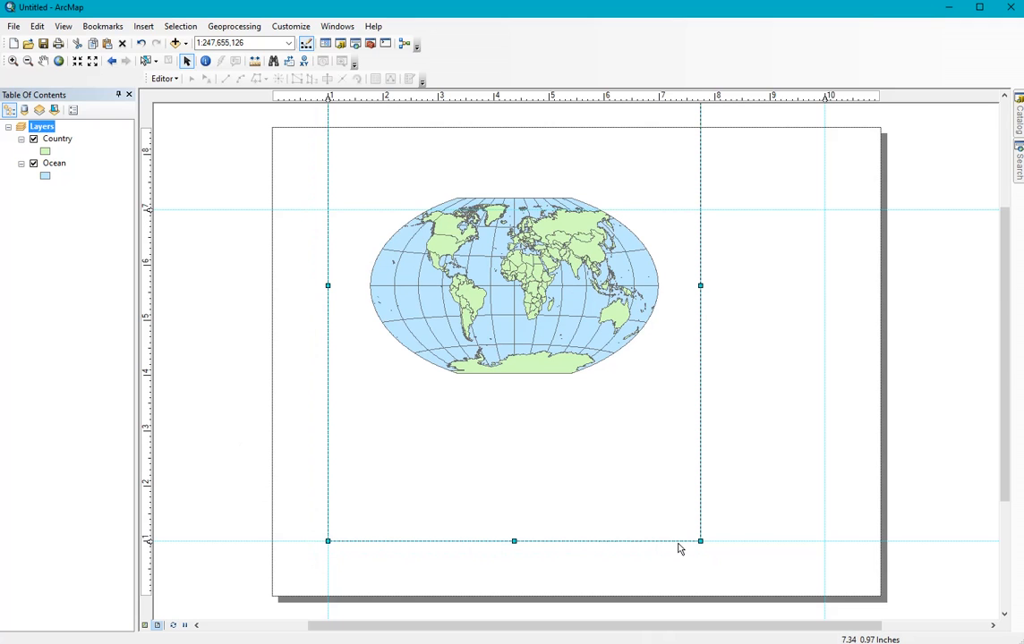
pyautogui.moveTo(699, 541); pyautogui.dragTo(823, 542)
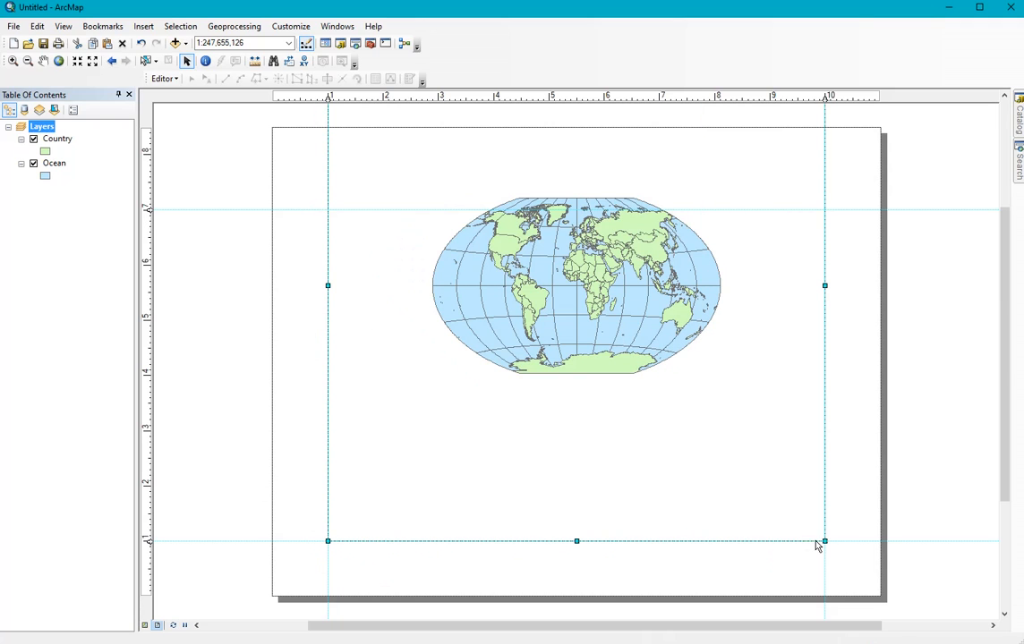
pyautogui.moveTo(1010, 343); pyautogui.dragTo(1008, 260)
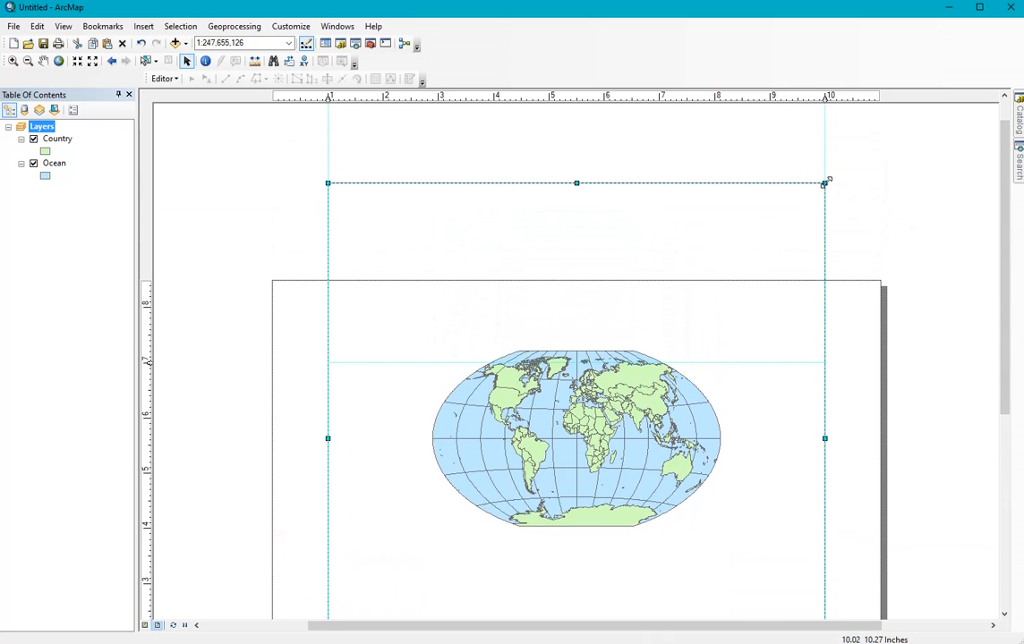
pyautogui.moveTo(824, 182); pyautogui.dragTo(824, 361)
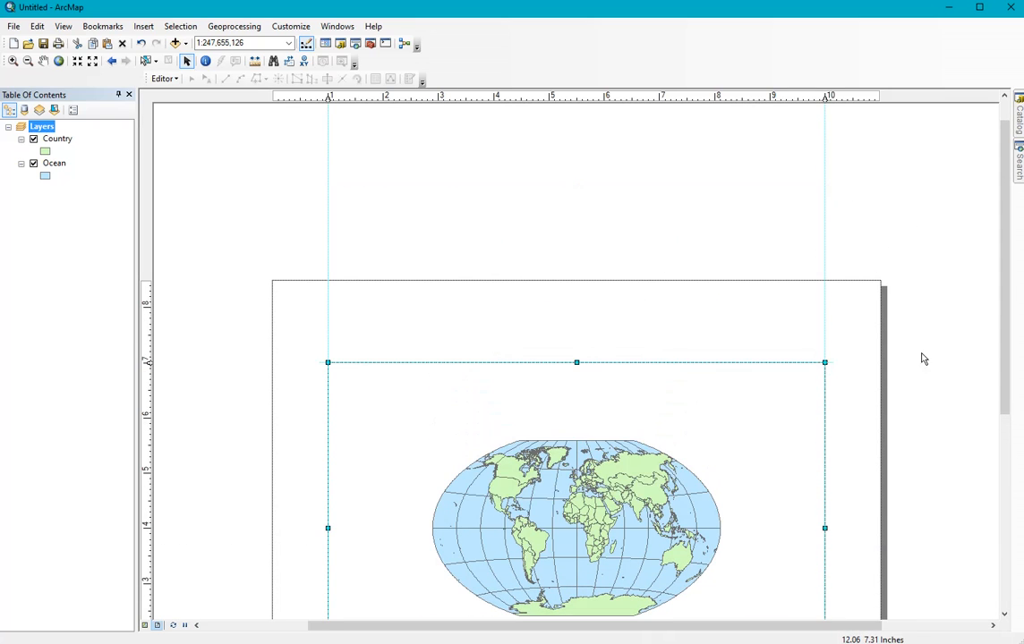
pyautogui.moveTo(1004, 340); pyautogui.dragTo(996, 395)
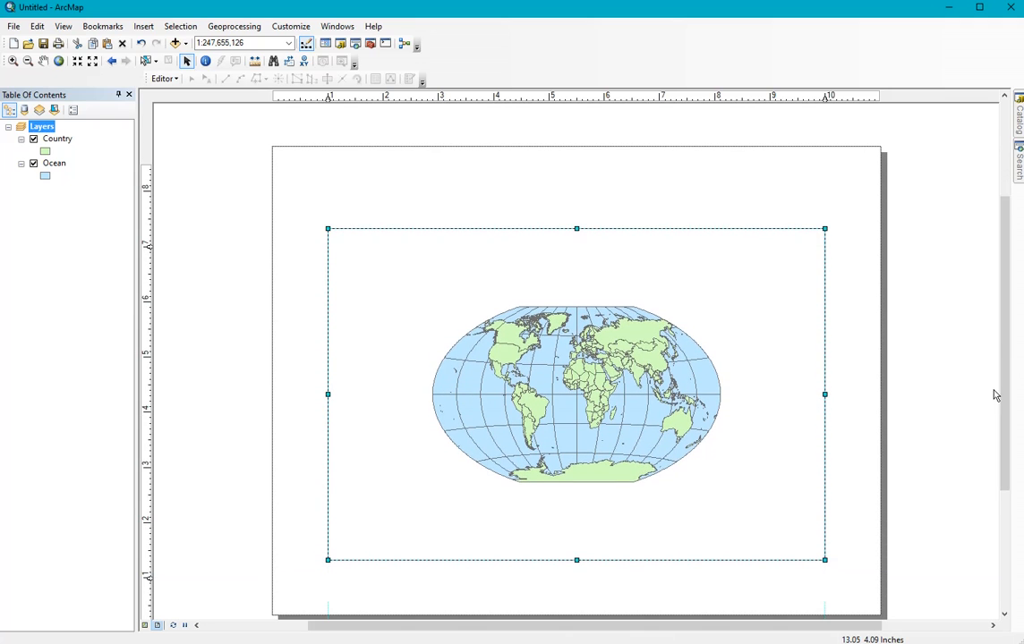
pyautogui.rightClick(327, 97)
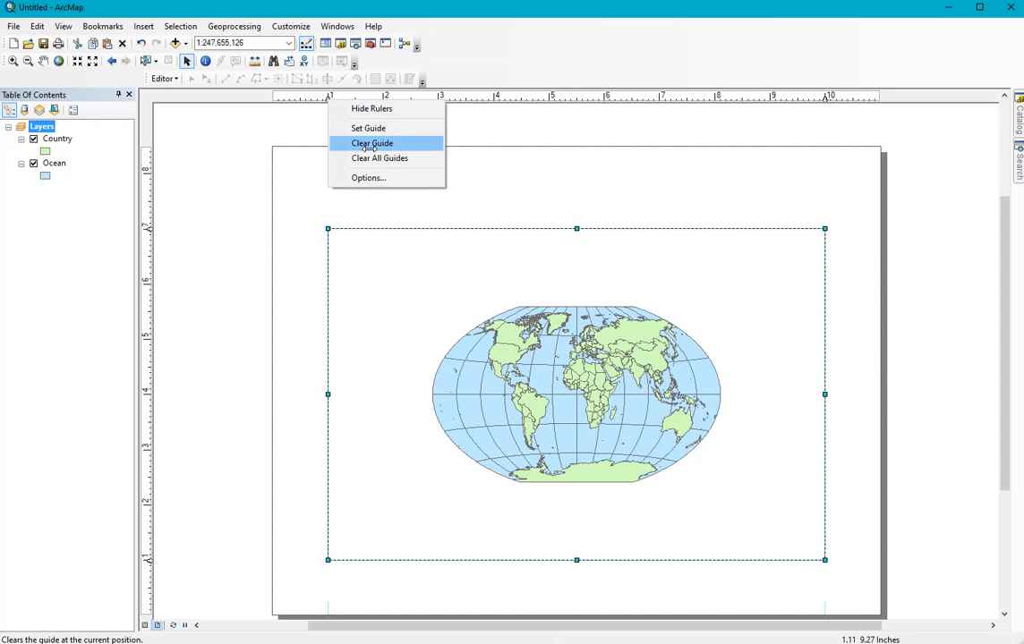
pyautogui.click(557, 181)
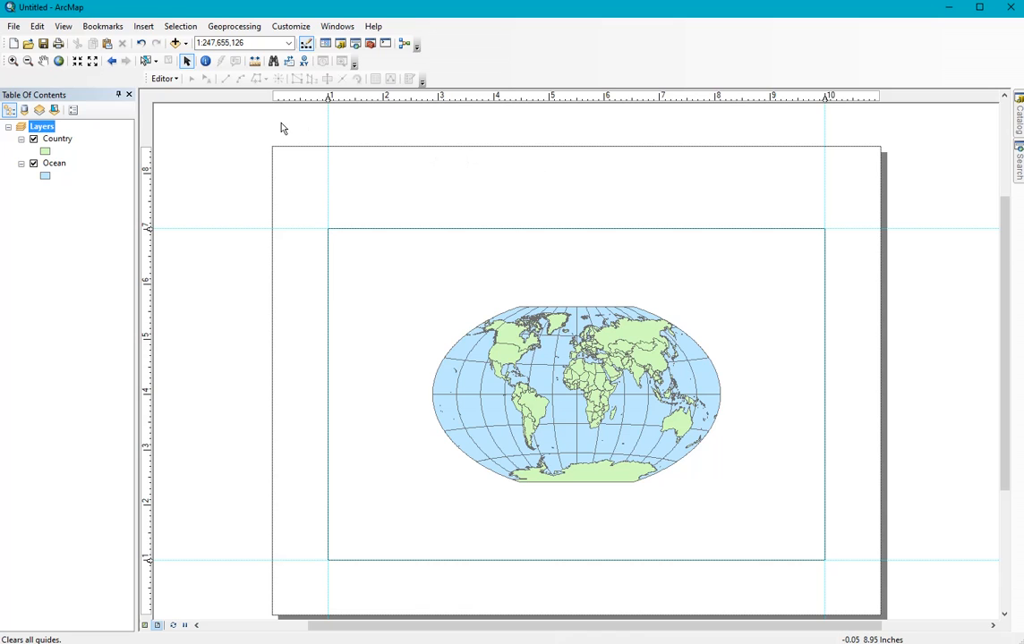
# Step: Insert the title "World Map" on the layout page
pyautogui.click(144, 27)
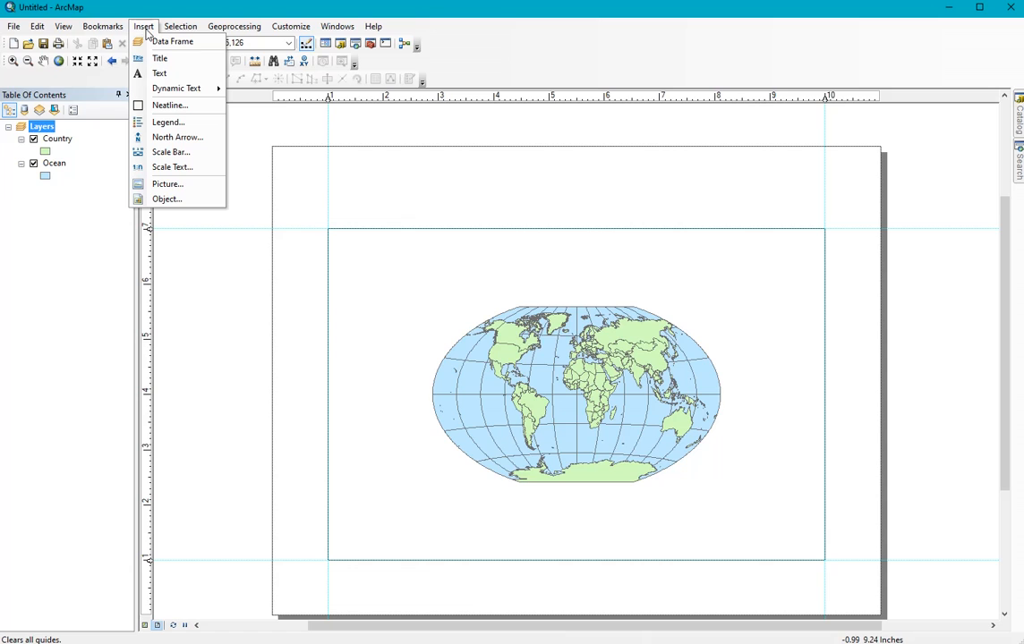
pyautogui.click(154, 58)
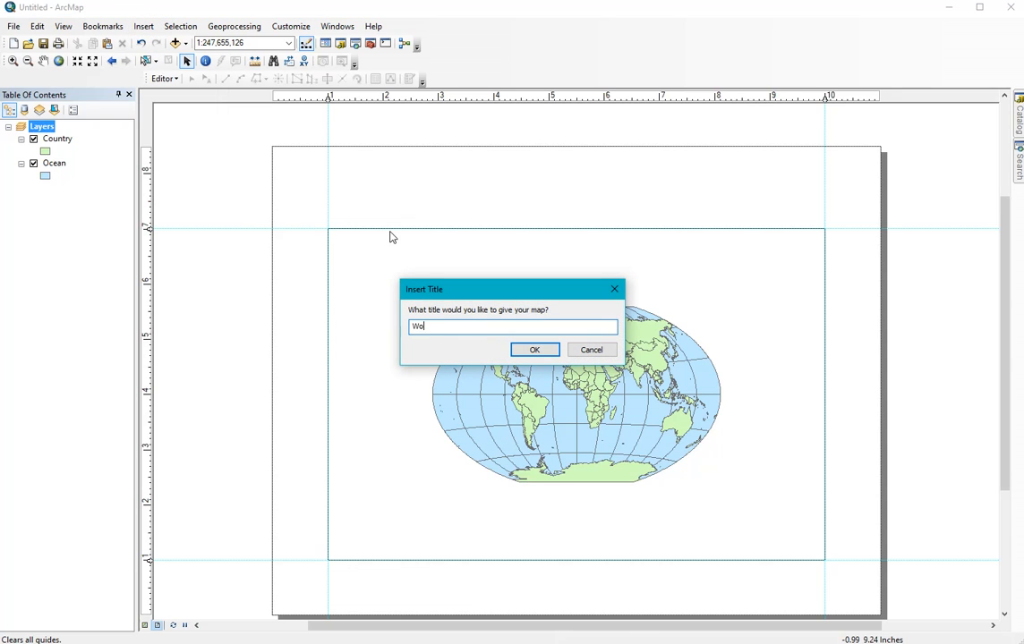
pyautogui.write('World Map')
pyautogui.click(533, 350)
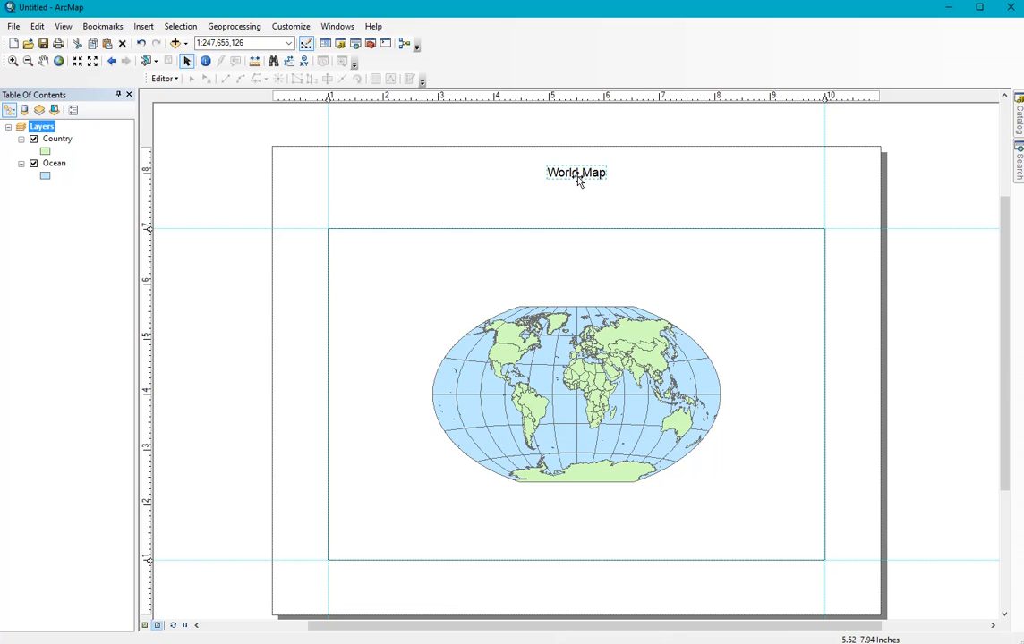
# Step: Format the "World Map" title text in bold at size 20 and apply the change
pyautogui.rightClick(581, 176)
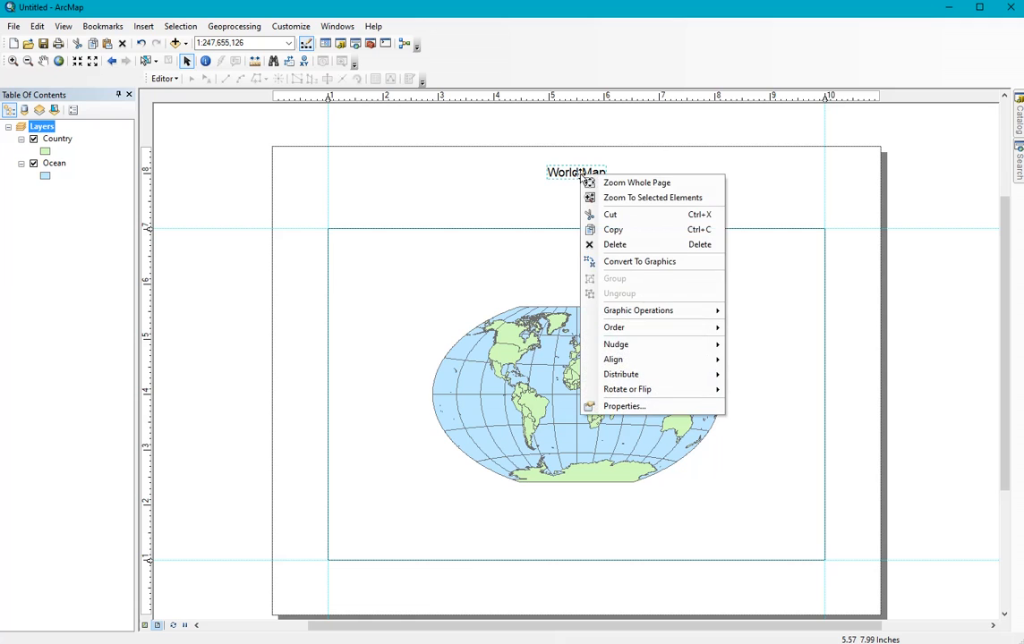
pyautogui.click(624, 407)
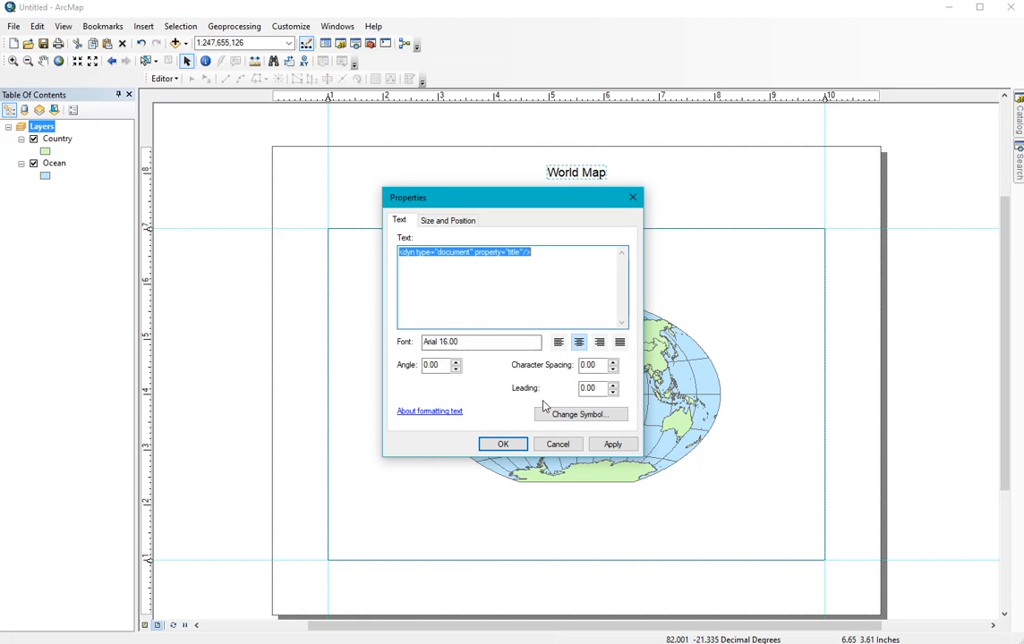
pyautogui.click(565, 417)
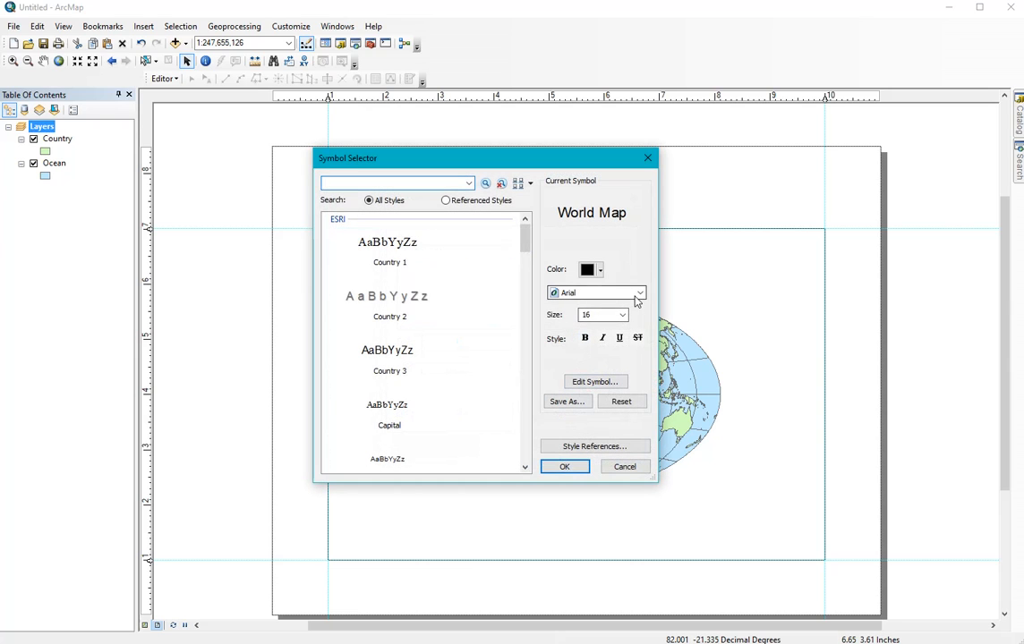
pyautogui.click(622, 315)
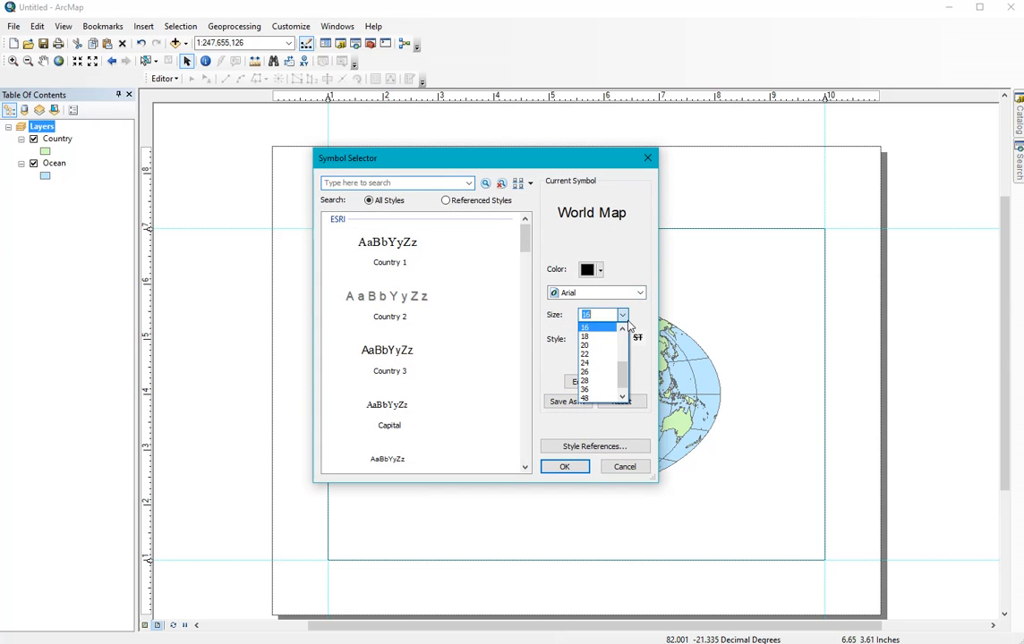
pyautogui.click(588, 344)
pyautogui.click(586, 339)
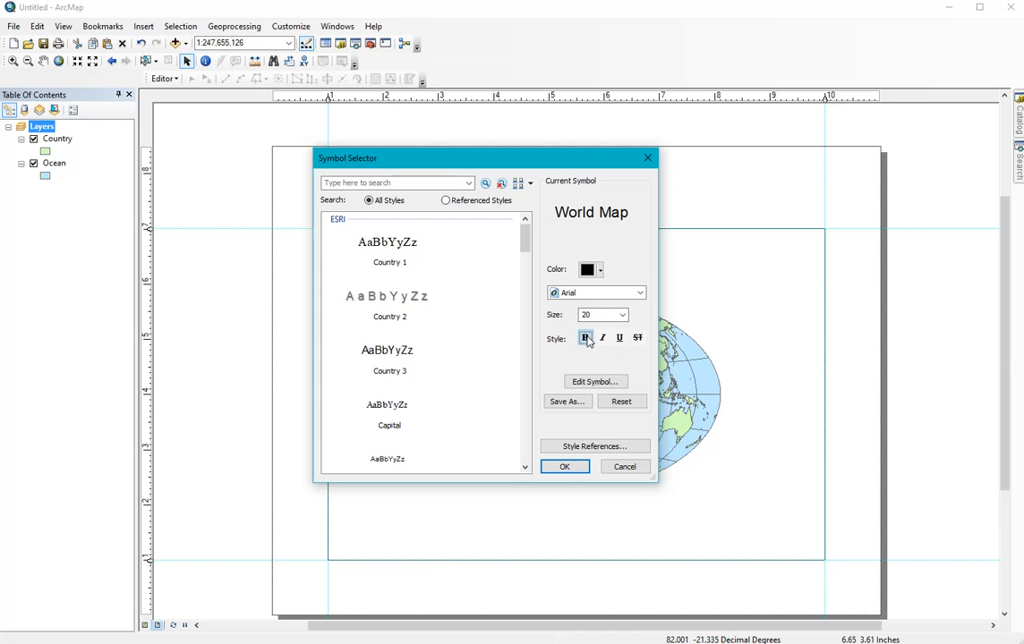
pyautogui.click(565, 465)
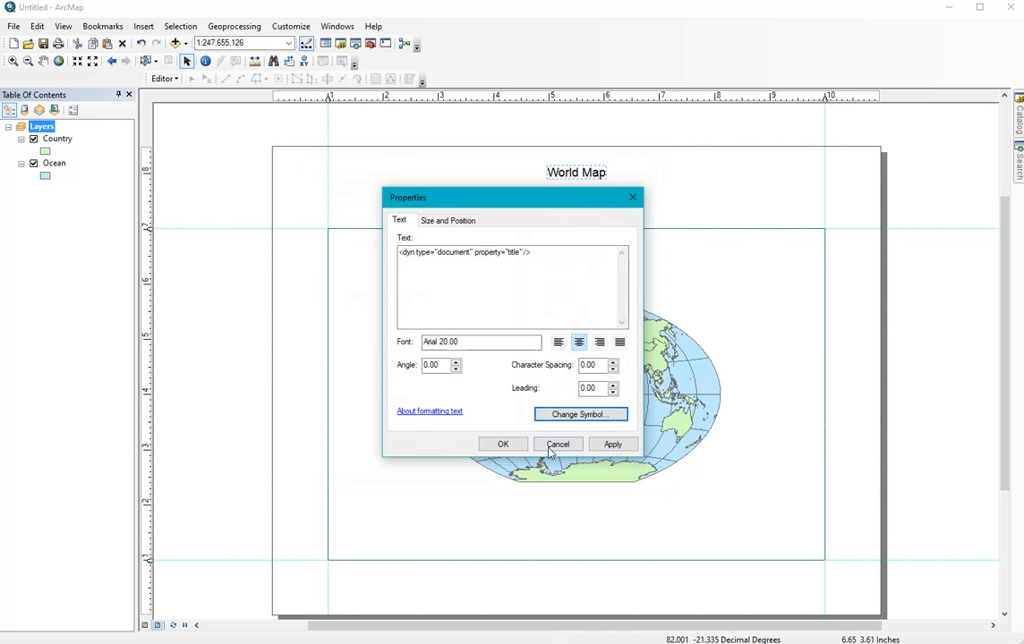
pyautogui.click(612, 444)
pyautogui.click(511, 446)
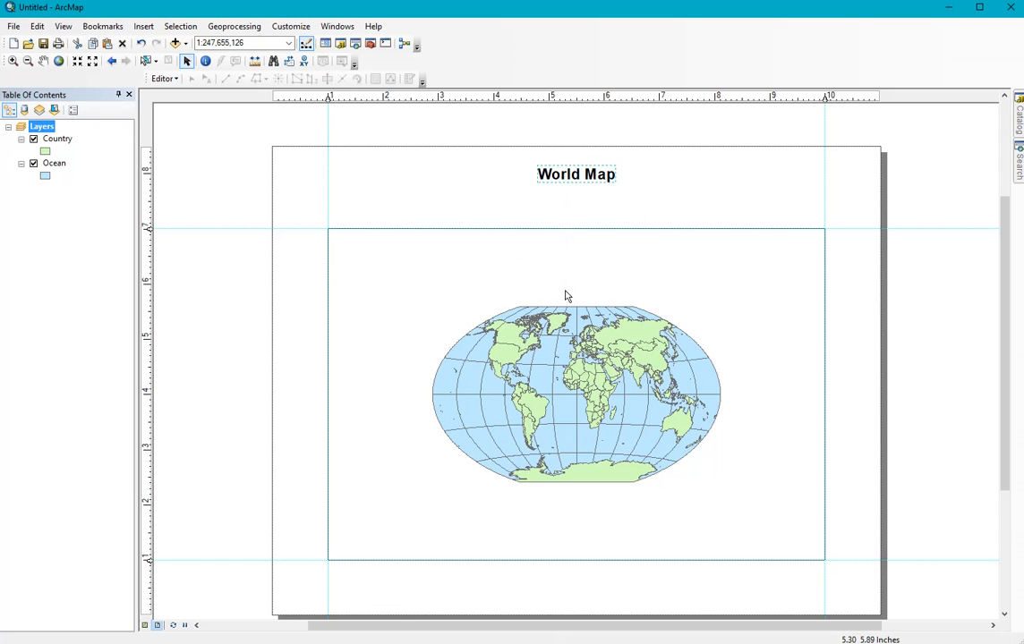
# Step: Add a guide at about 7.3 inches on the vertical ruler, move the title down to just above it, and clear the selection
pyautogui.click(149, 213)
pyautogui.moveTo(571, 178); pyautogui.dragTo(573, 203)
pyautogui.click(723, 284)
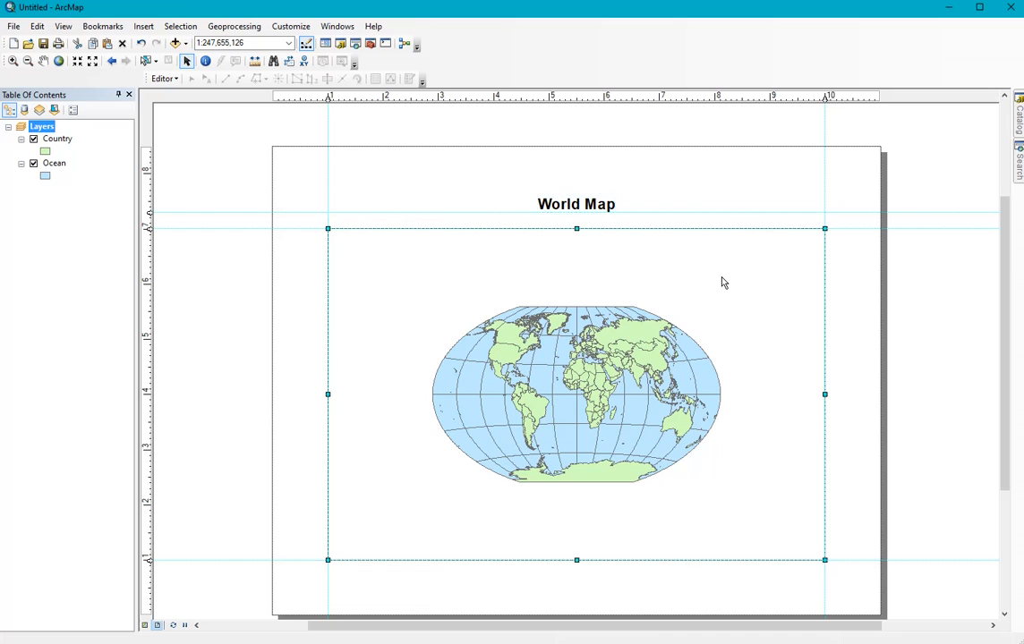
pyautogui.click(701, 189)
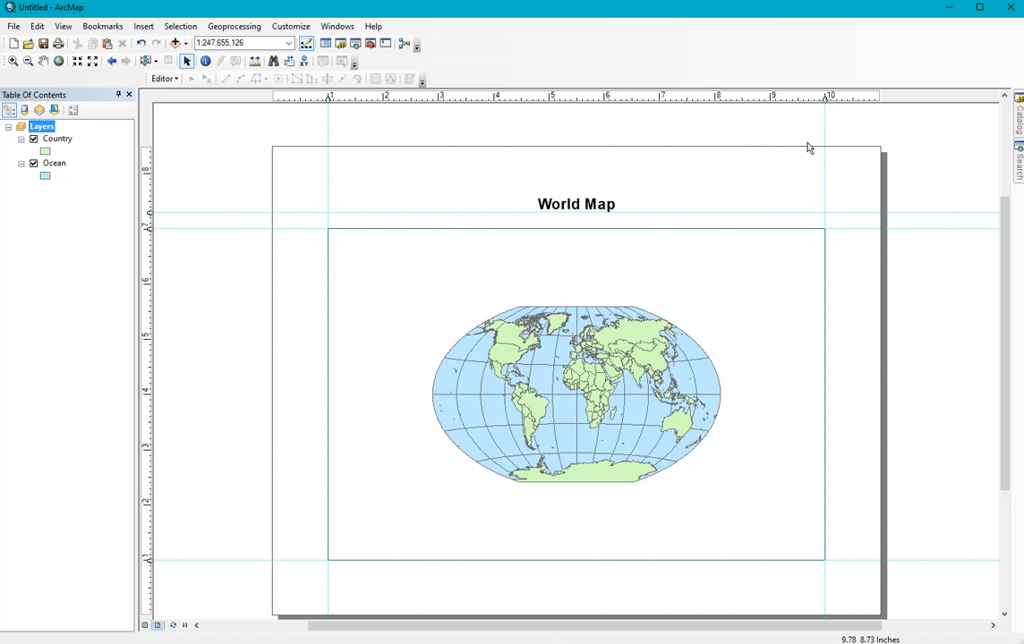
# Step: Add inner margin guides at about 1.2 and 9.8 inches on the horizontal ruler and about 1.2 inches on the vertical ruler
pyautogui.click(814, 97)
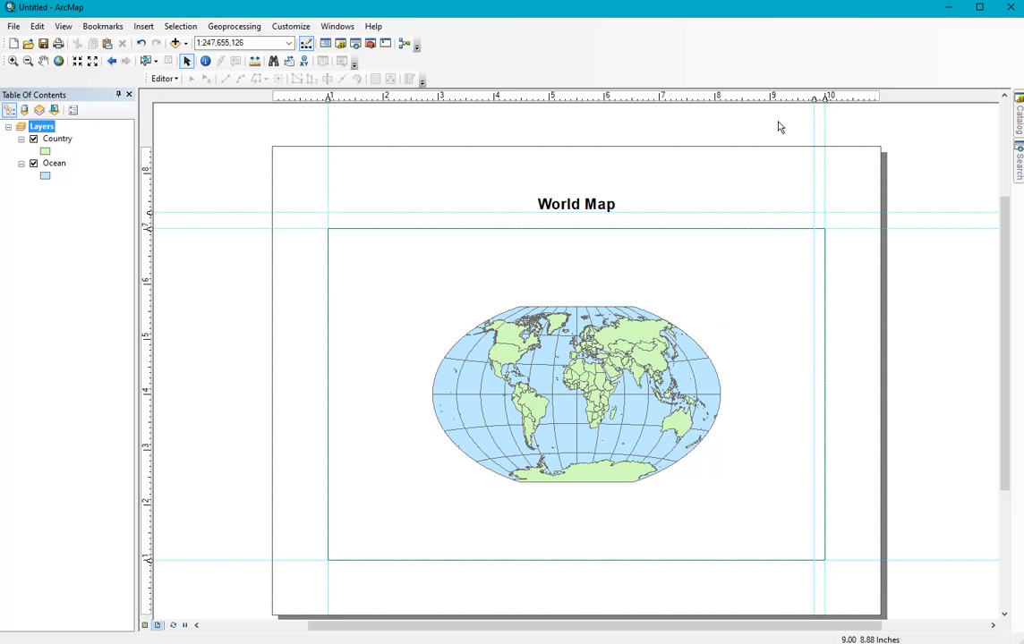
pyautogui.click(339, 96)
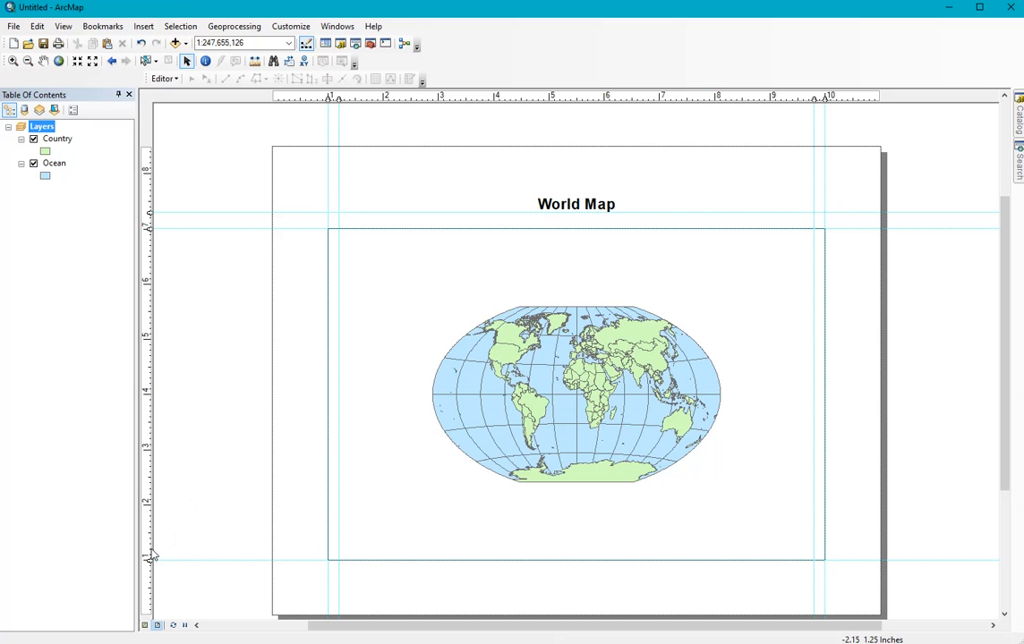
pyautogui.moveTo(151, 558); pyautogui.dragTo(150, 550)
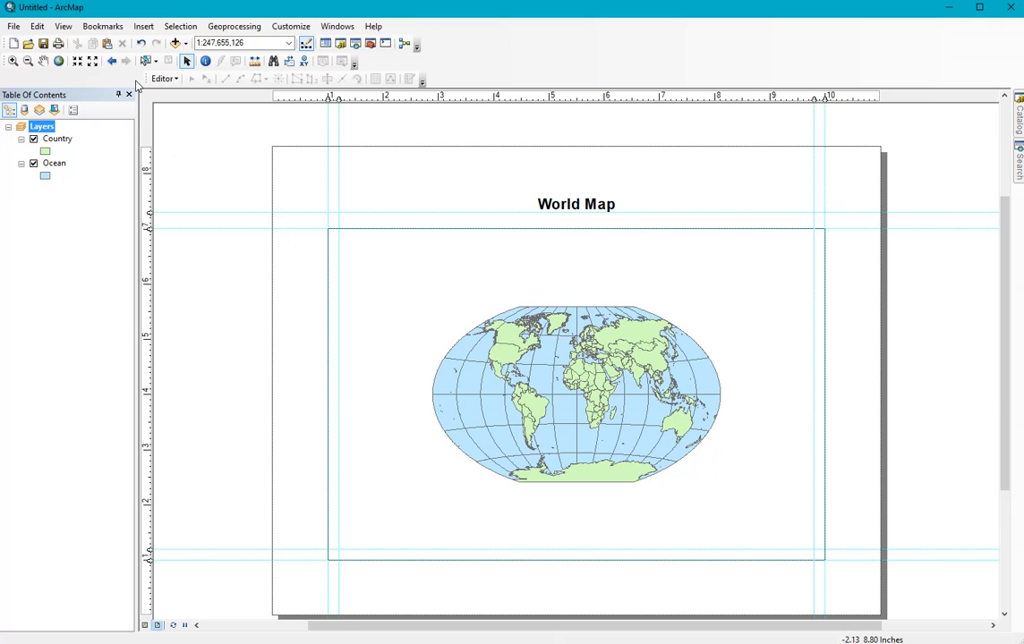
# Step: Insert a legend of the Country and Ocean layers with default settings and align it to the inner guides in the data frame's lower-right corner
pyautogui.click(144, 26)
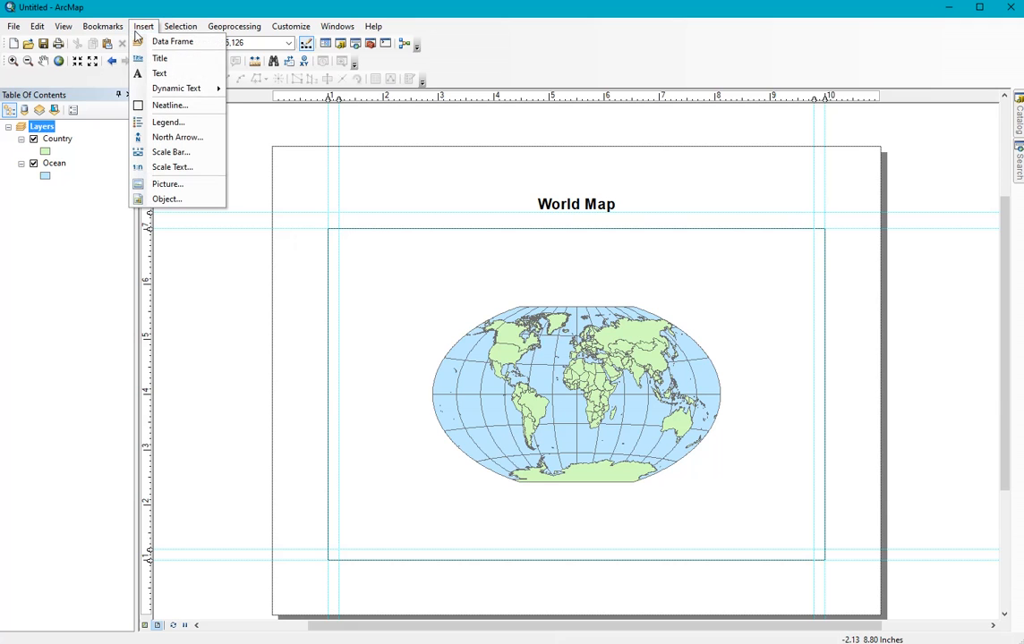
pyautogui.click(169, 123)
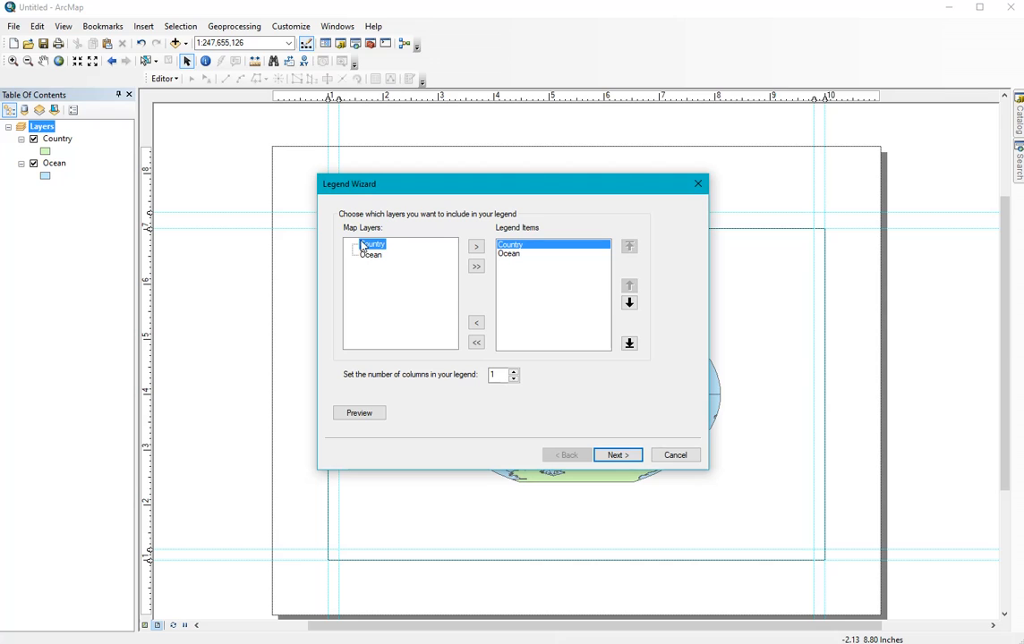
pyautogui.click(617, 456)
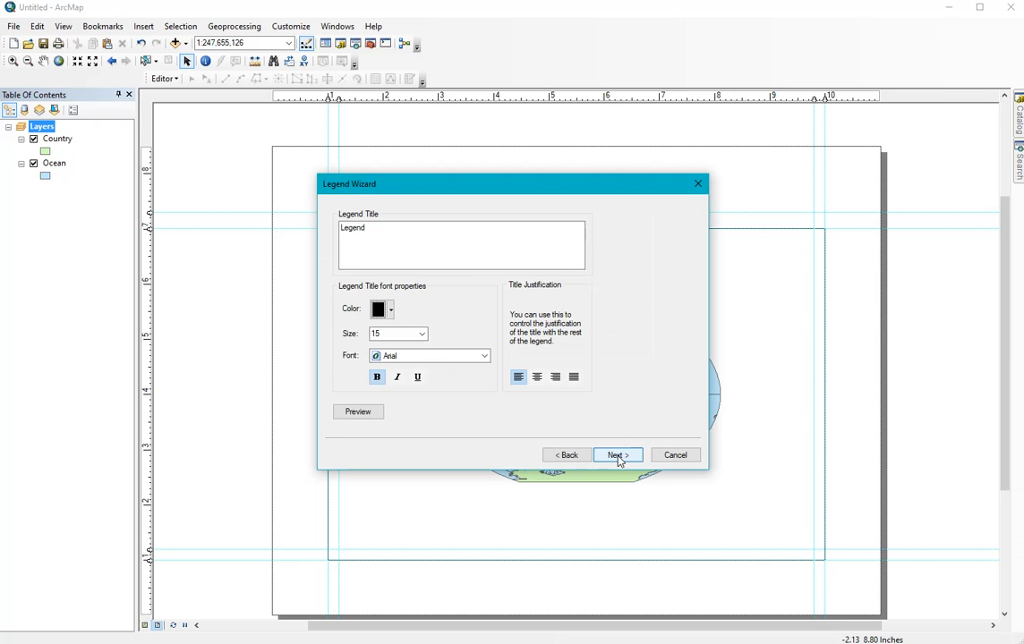
pyautogui.click(619, 458)
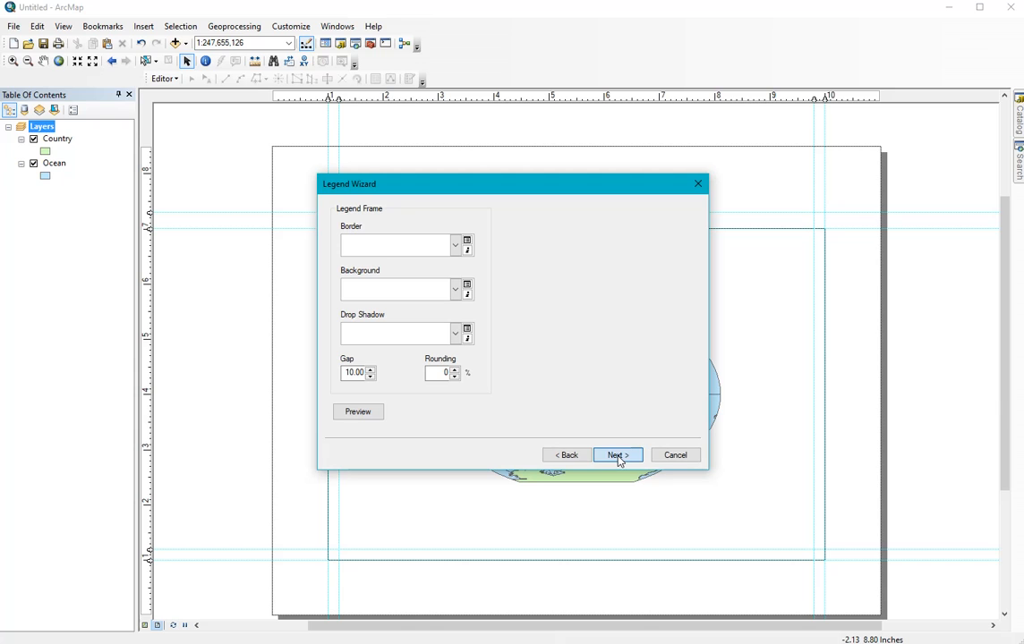
pyautogui.click(618, 458)
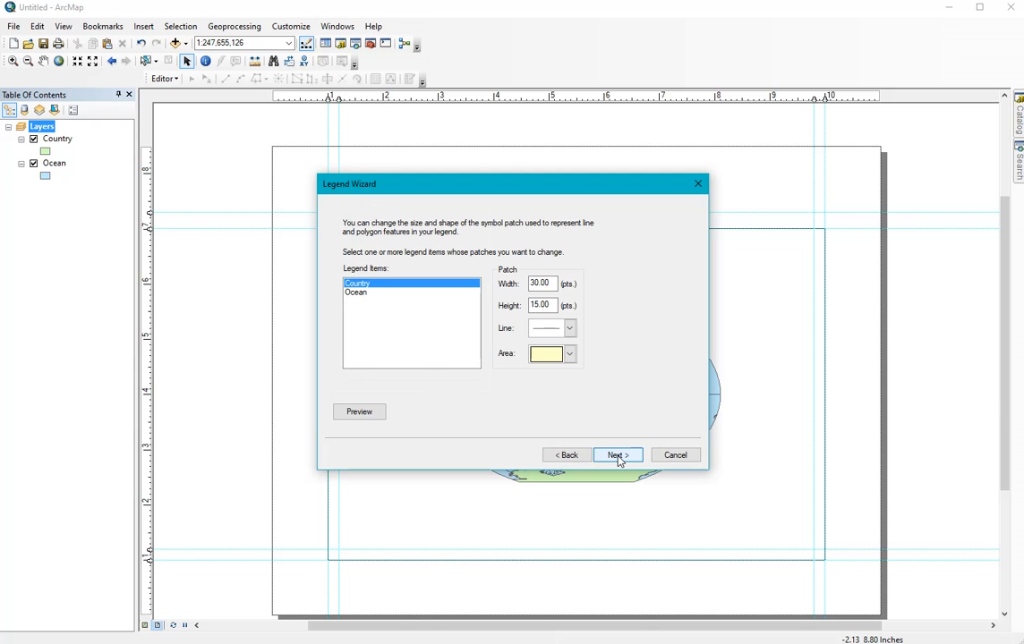
pyautogui.click(618, 458)
pyautogui.click(618, 459)
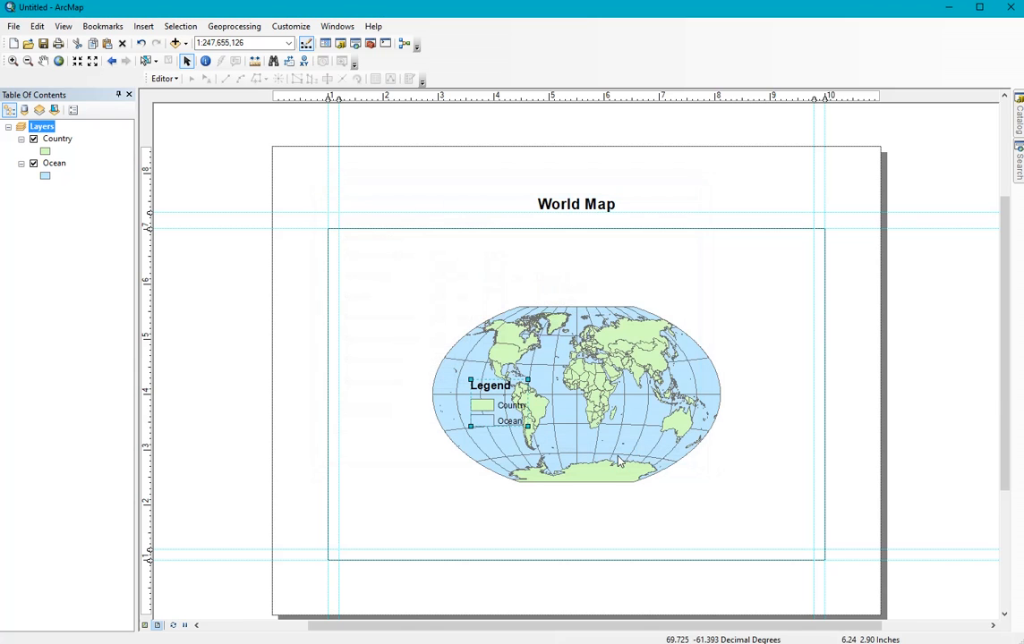
pyautogui.moveTo(484, 409); pyautogui.dragTo(769, 527)
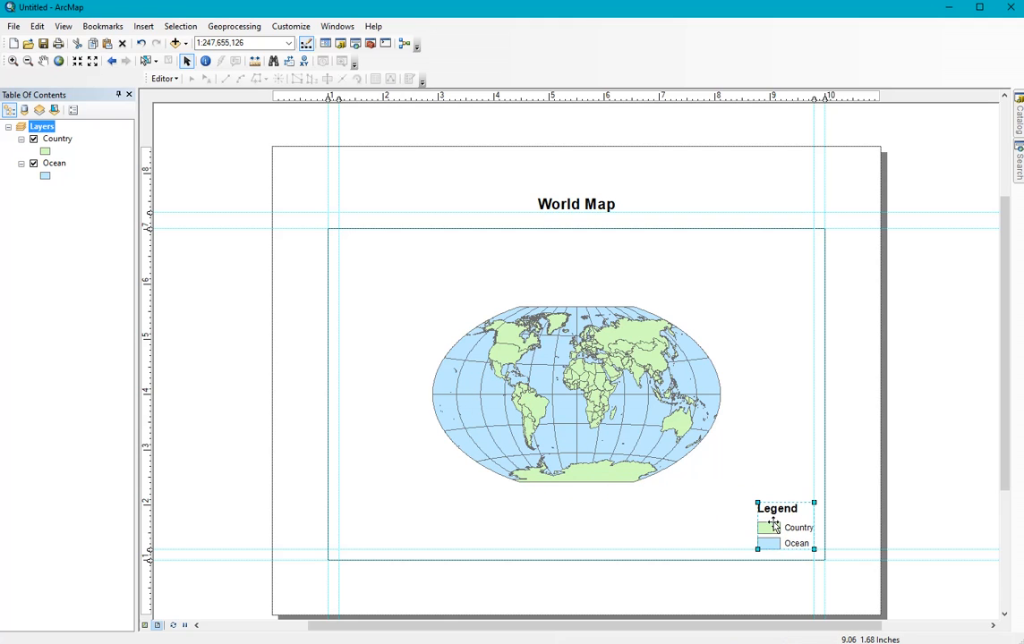
pyautogui.click(715, 526)
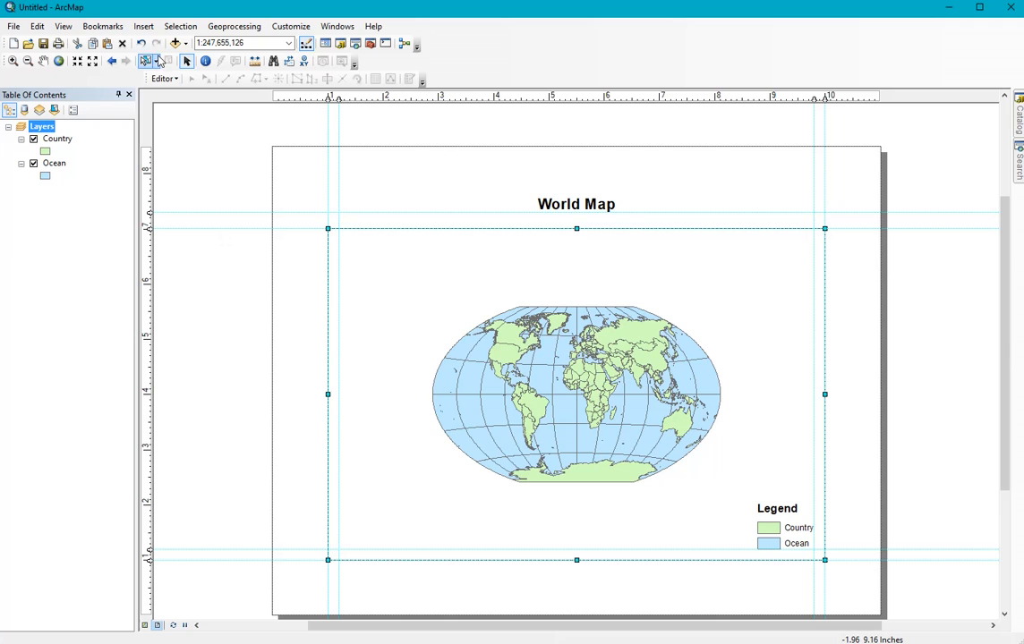
# Step: Insert an Alternating Scale Bar 1 and align it to the inner guides in the data frame's lower-left corner
pyautogui.click(146, 28)
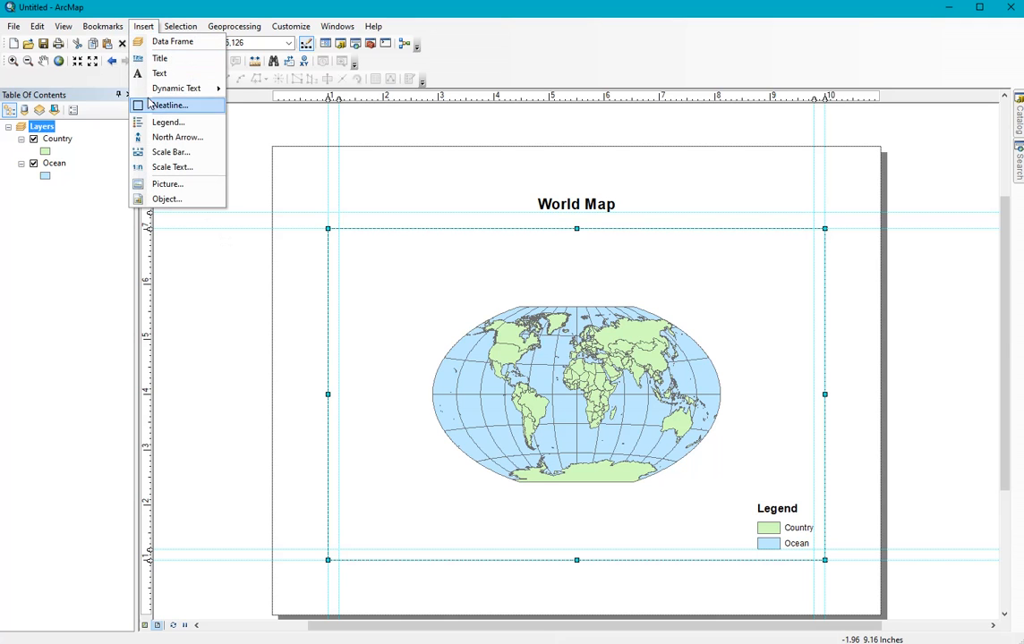
pyautogui.click(162, 152)
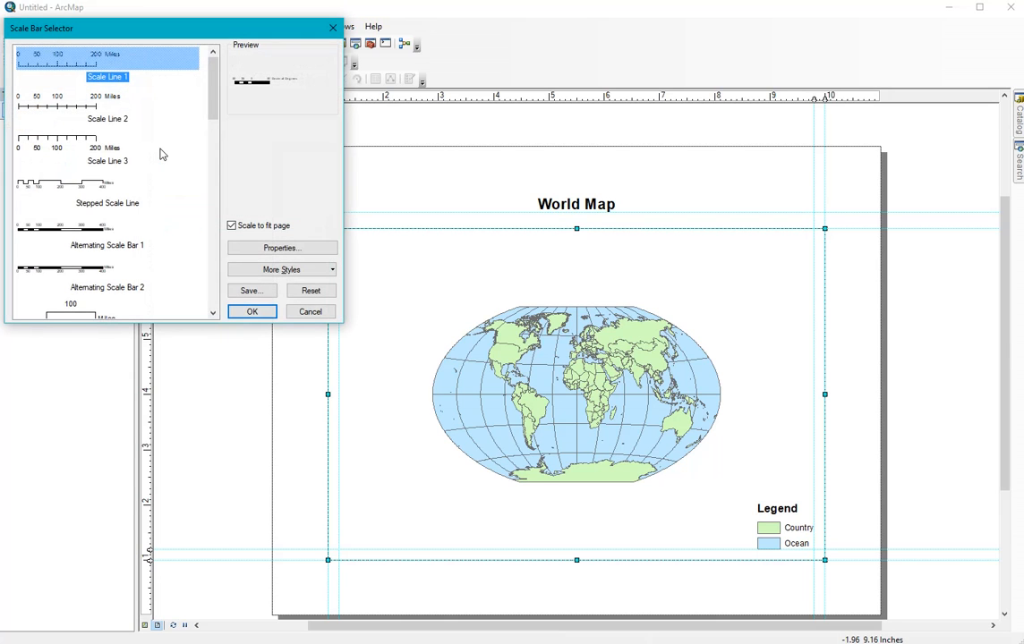
pyautogui.click(69, 219)
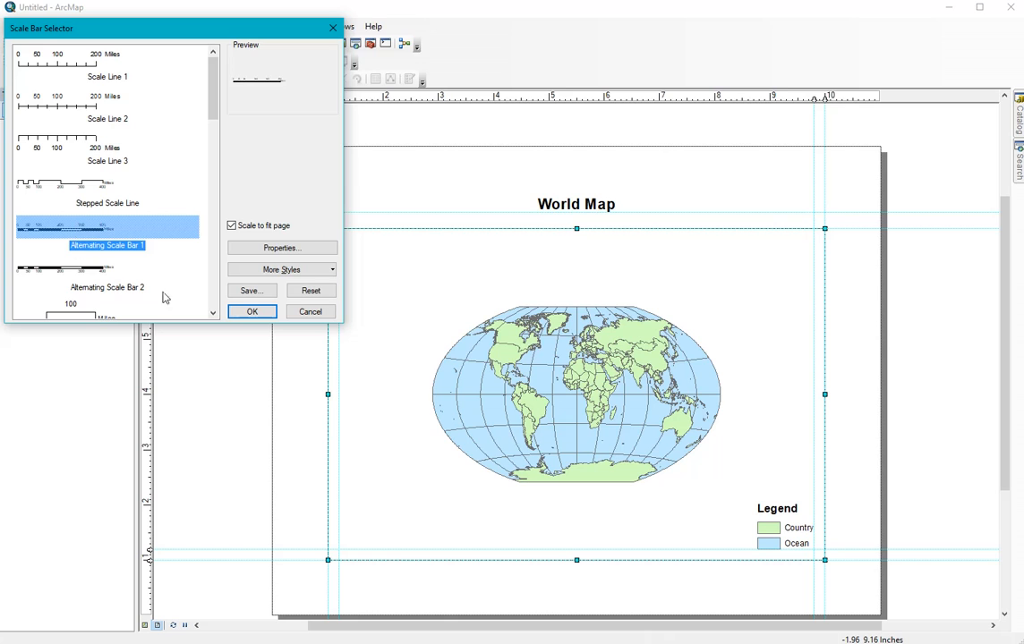
pyautogui.click(260, 314)
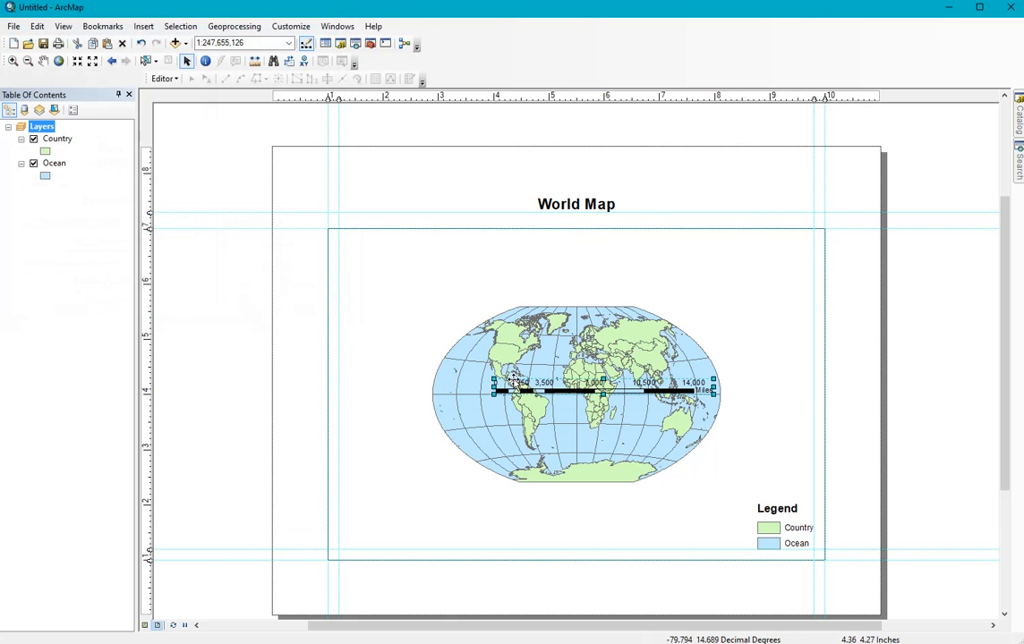
pyautogui.moveTo(514, 385); pyautogui.dragTo(337, 528)
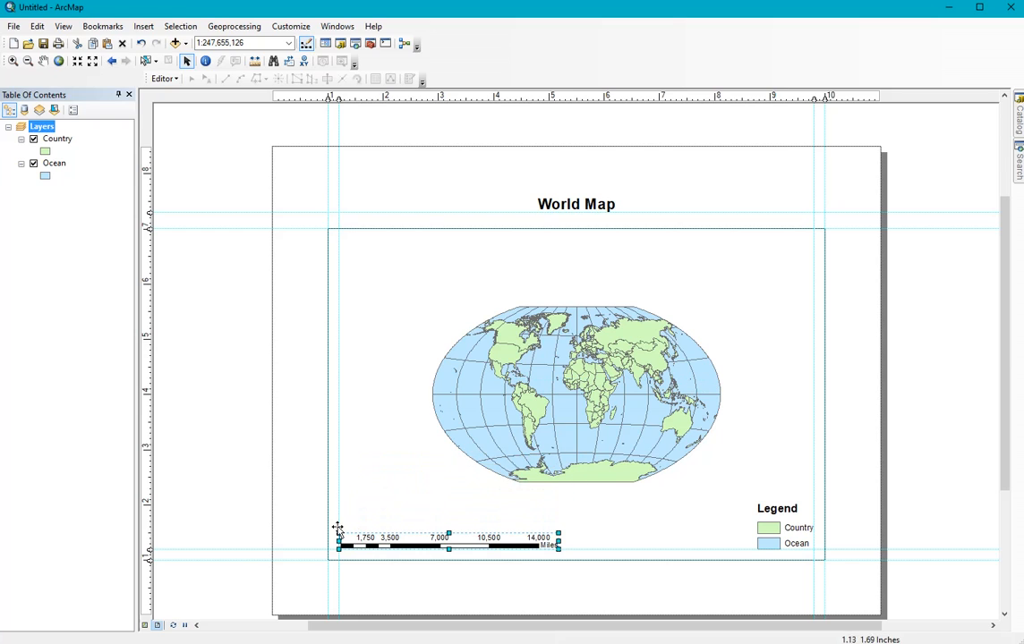
# Step: Insert the ESRI North 2 north arrow, enlarge it and place it above the scale bar's left end along the inner guide
pyautogui.click(144, 29)
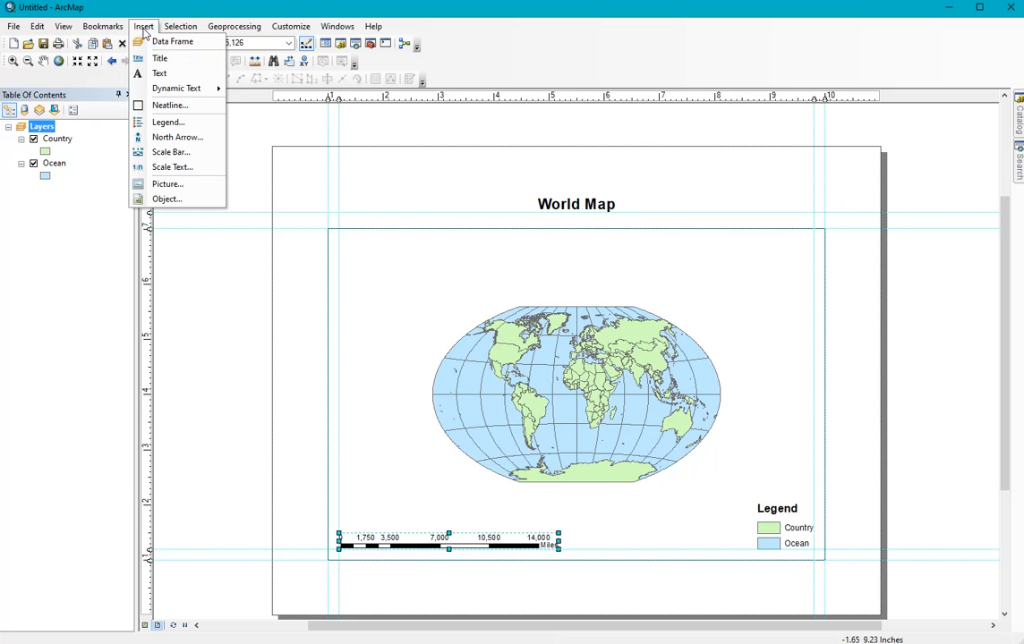
pyautogui.click(162, 137)
pyautogui.click(119, 96)
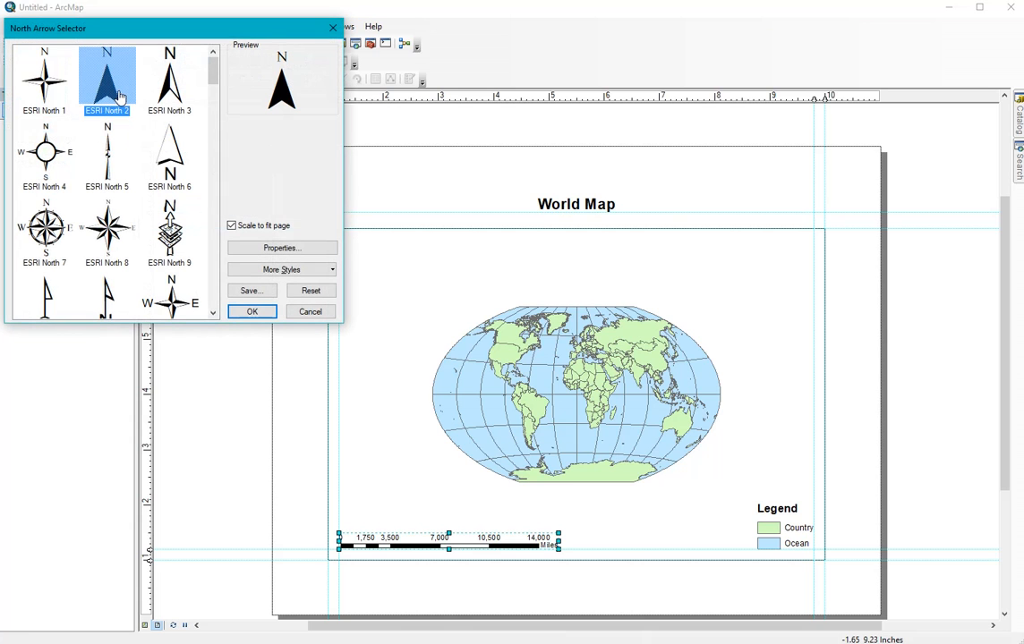
pyautogui.click(251, 314)
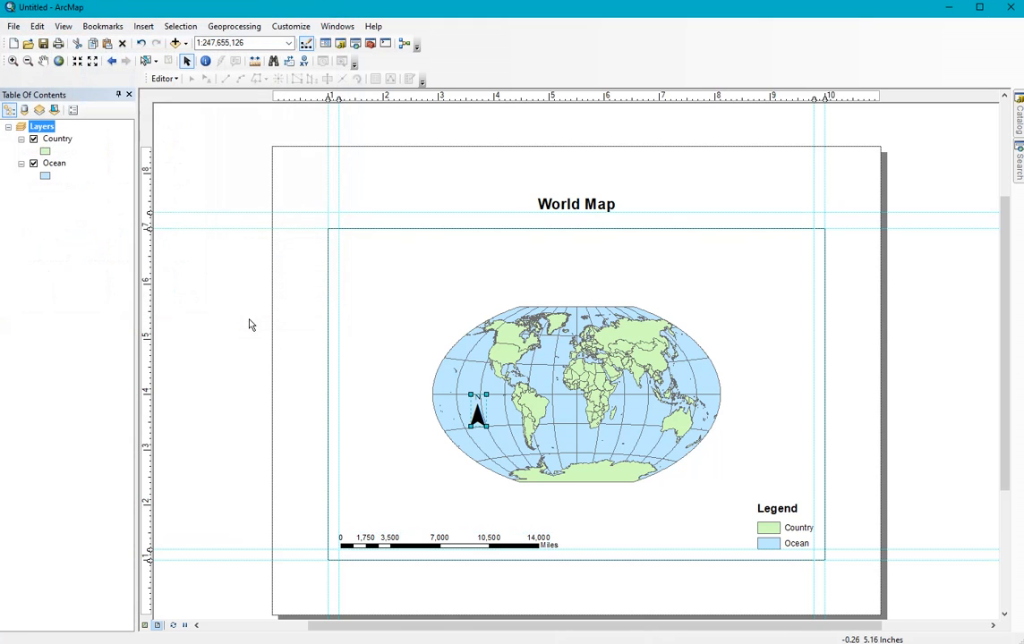
pyautogui.moveTo(482, 416); pyautogui.dragTo(376, 480)
pyautogui.click(400, 484)
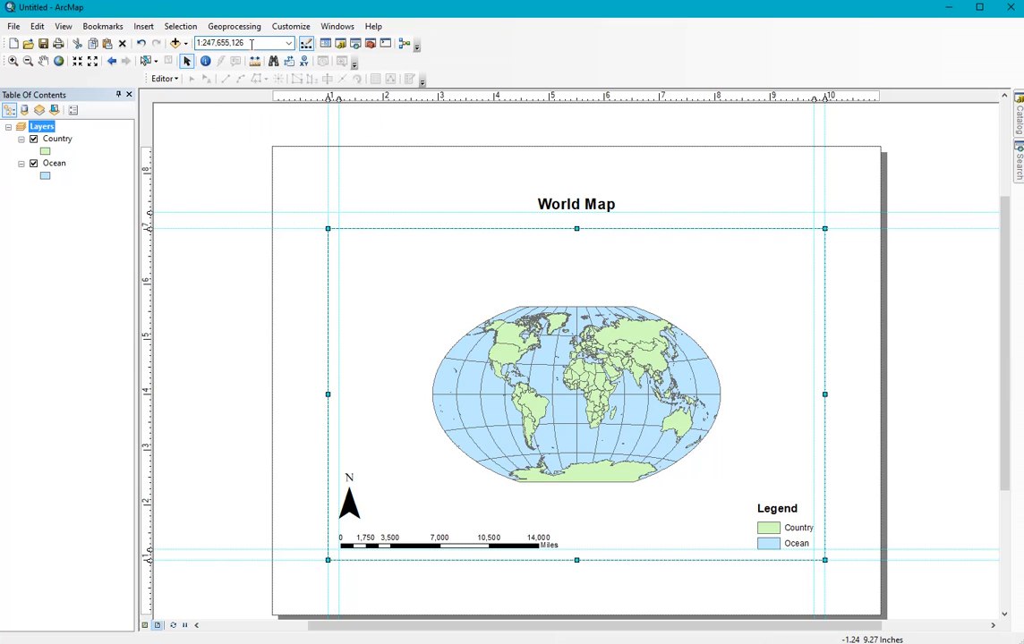
# Step: Set the data frame's map scale to 1:180,000,000
pyautogui.moveTo(248, 42); pyautogui.dragTo(207, 43)
pyautogui.write('18')
pyautogui.write('0,000,000')
pyautogui.press('Return')
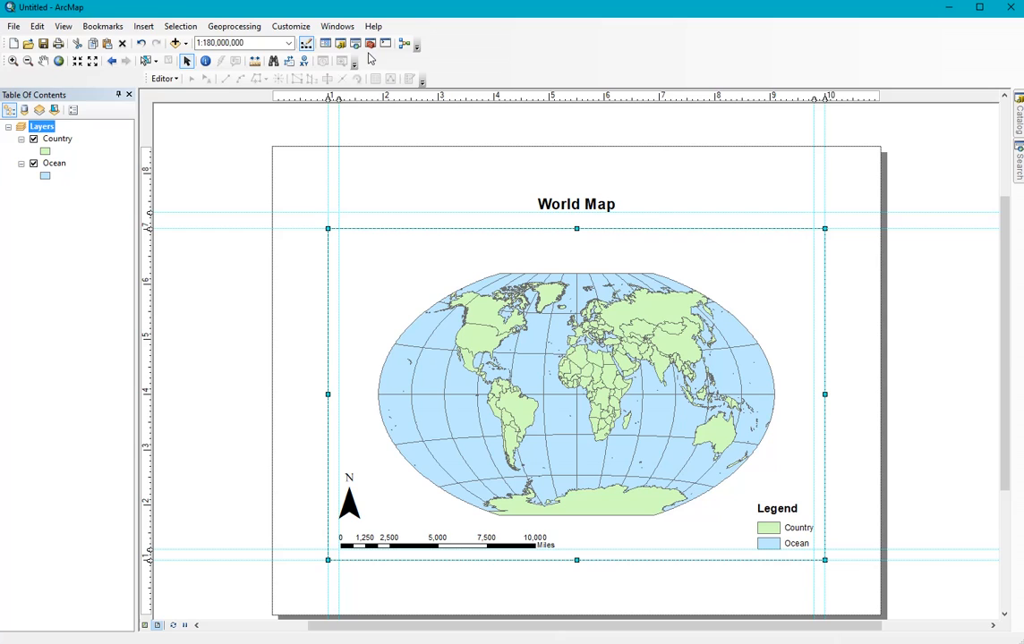
# Step: Deselect the data frame and view the finished layout in print preview
pyautogui.click(387, 169)
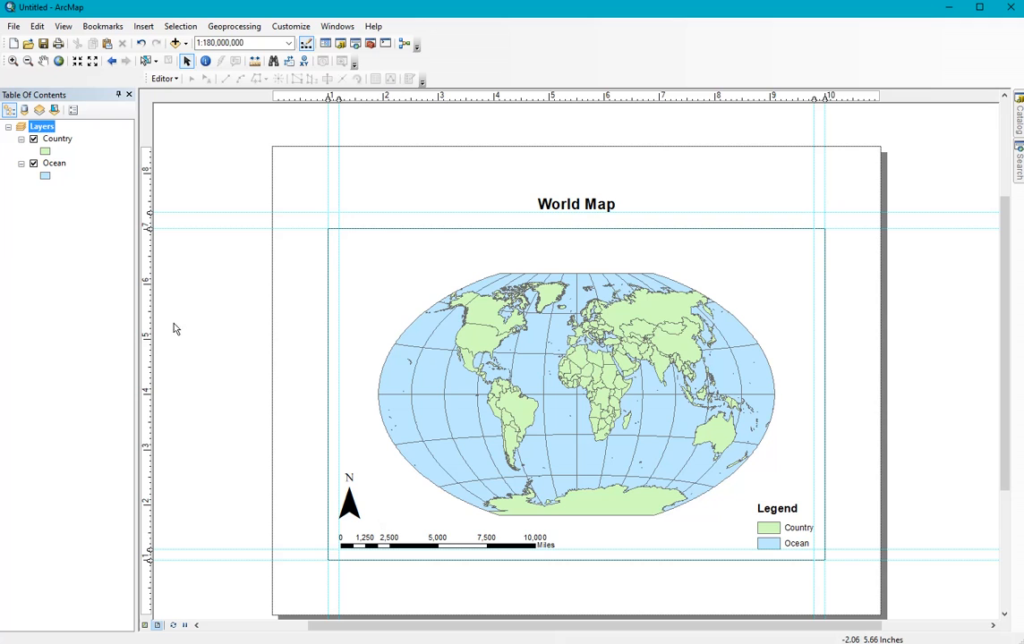
pyautogui.click(13, 26)
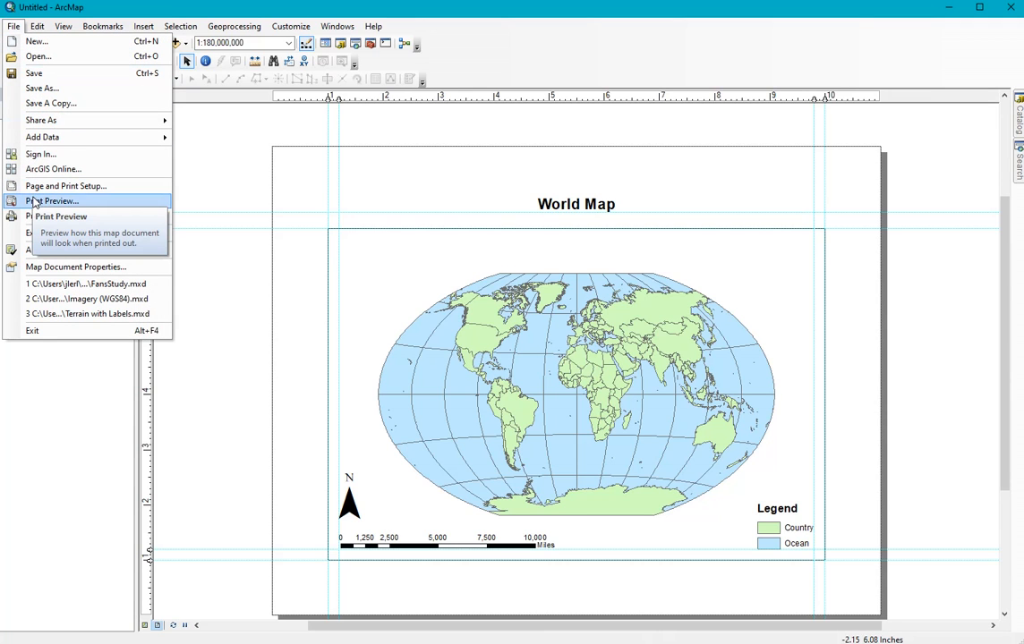
pyautogui.click(33, 203)
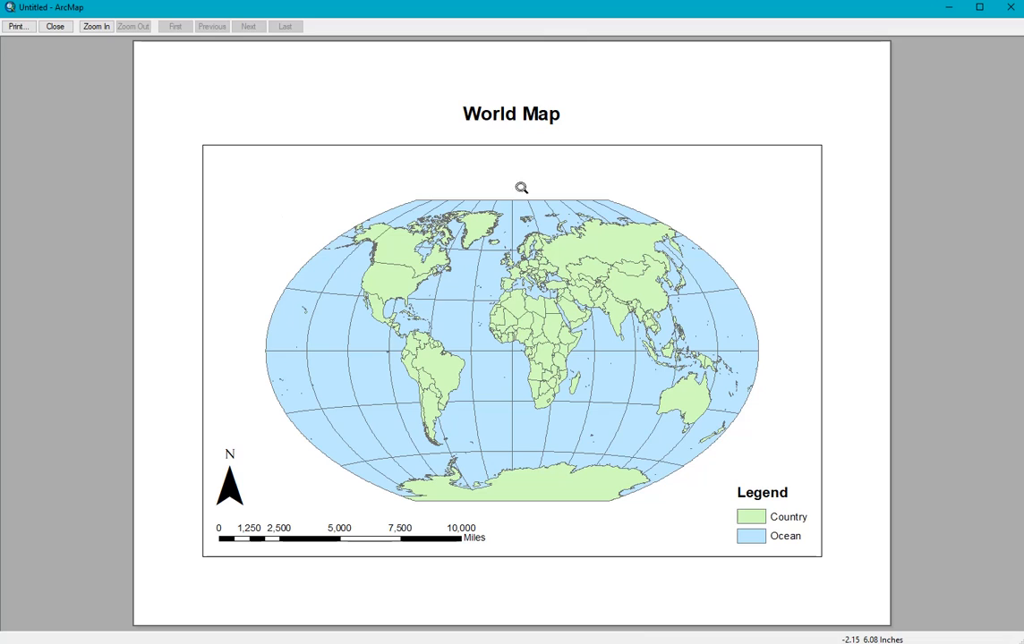